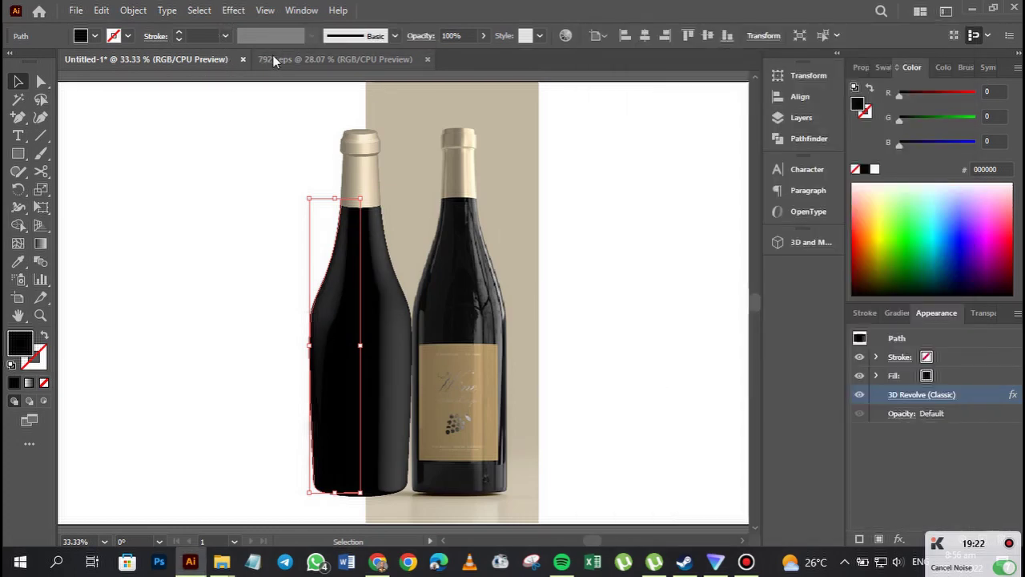
Copy the RED VINE label group from the 7925.eps label sheet and return to Untitled-1.
click(273, 58)
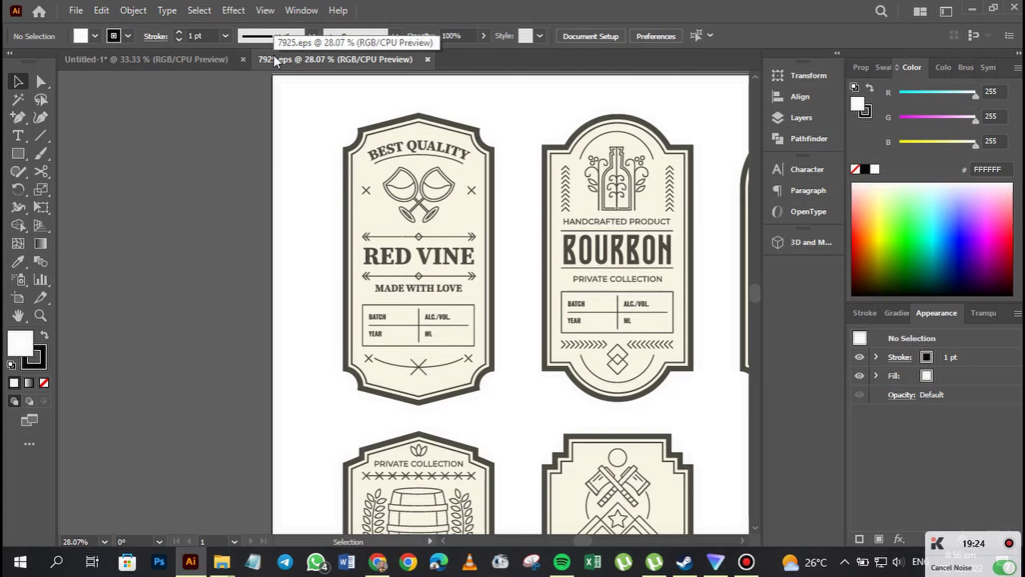
key(ctrl+minus)
key(ctrl+minus)
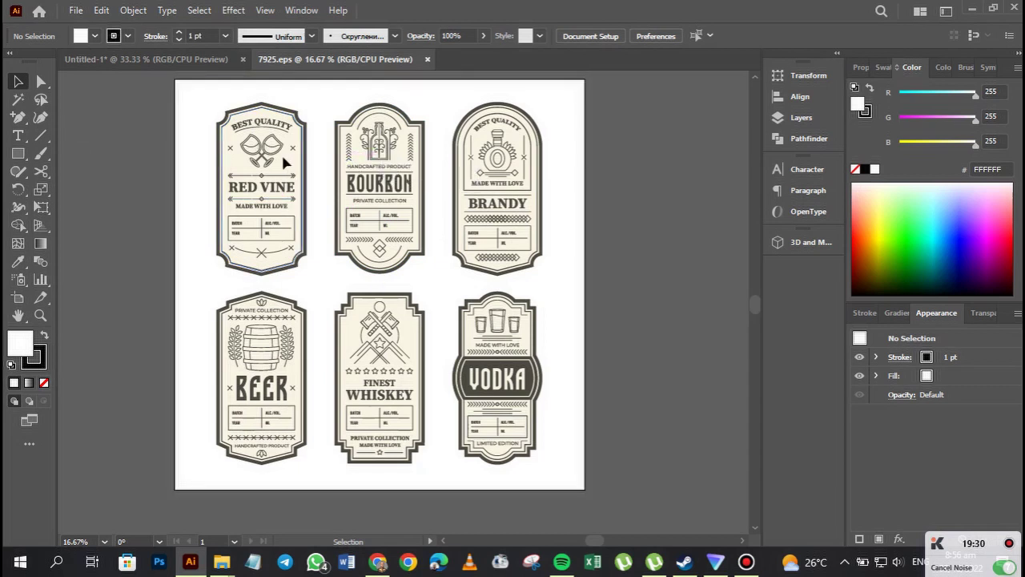
click(283, 163)
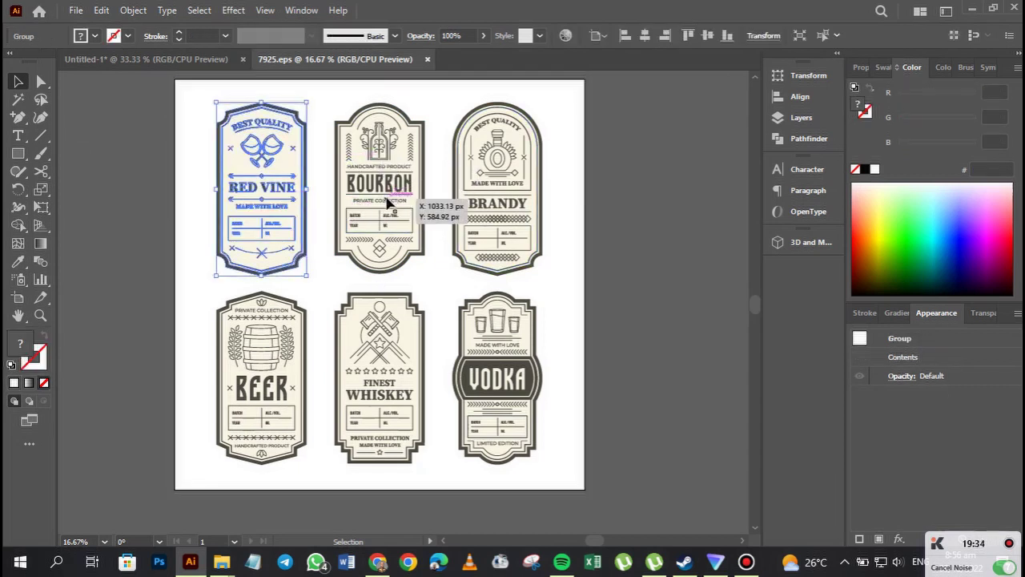
click(388, 205)
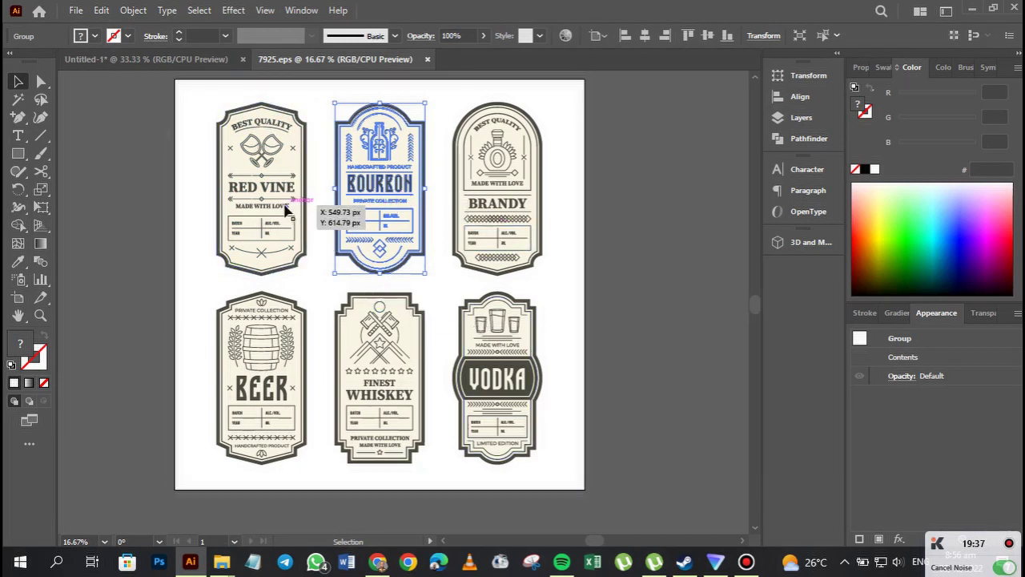
click(286, 210)
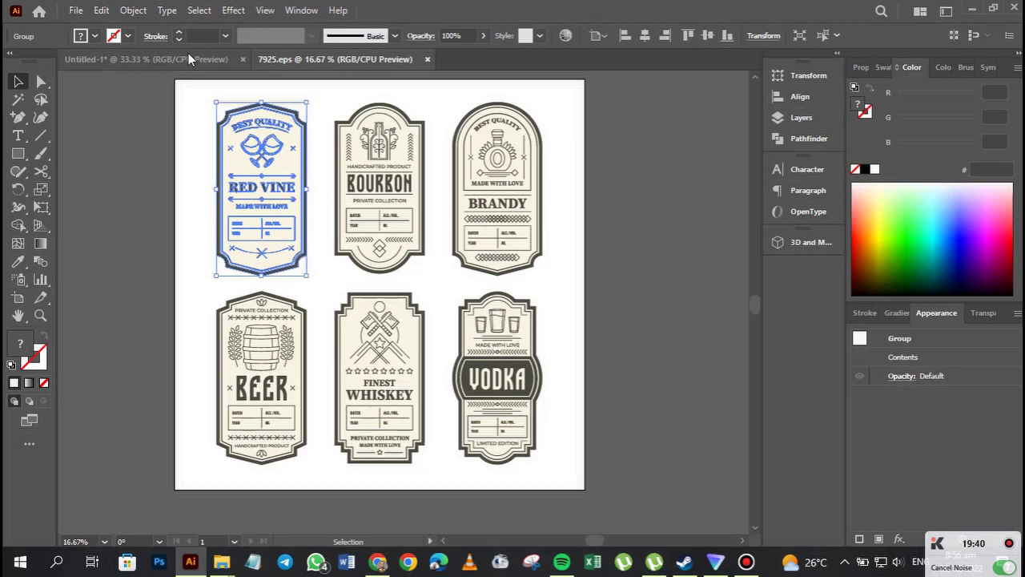
click(190, 58)
Paste the RED VINE label, scale it down, and place it to the right of the bottles.
click(225, 321)
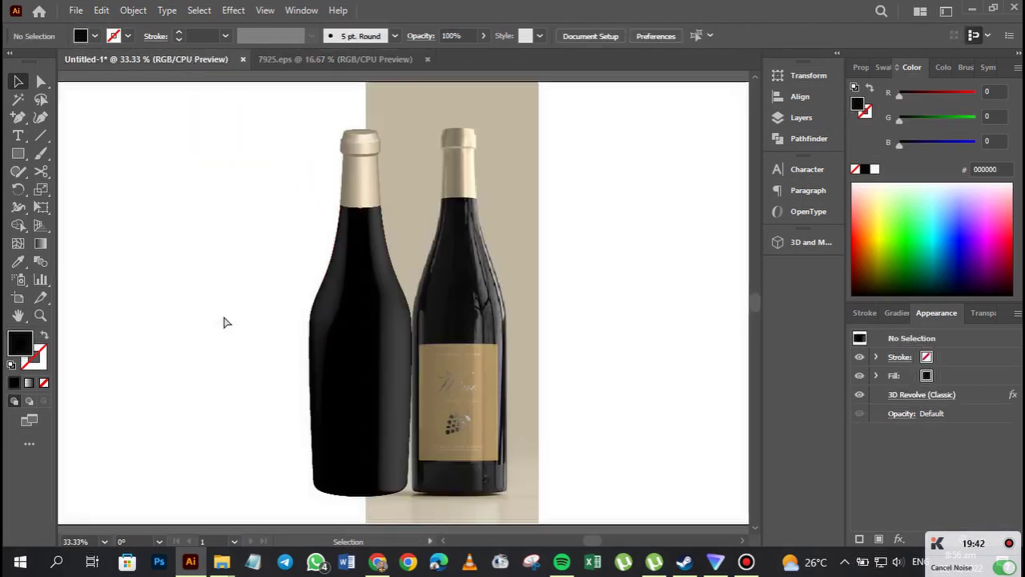
key(ctrl+v)
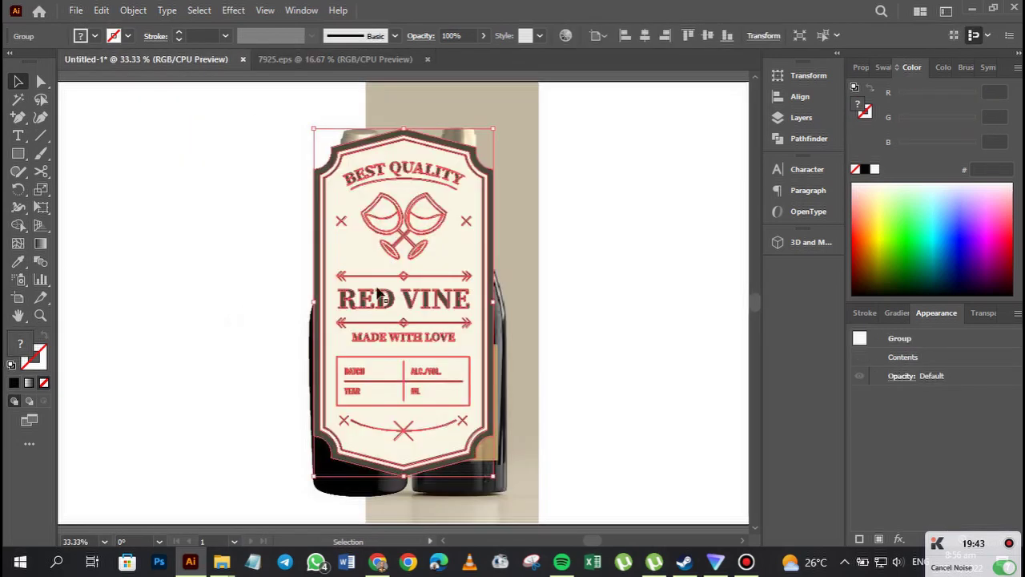
drag(382, 296, 577, 284)
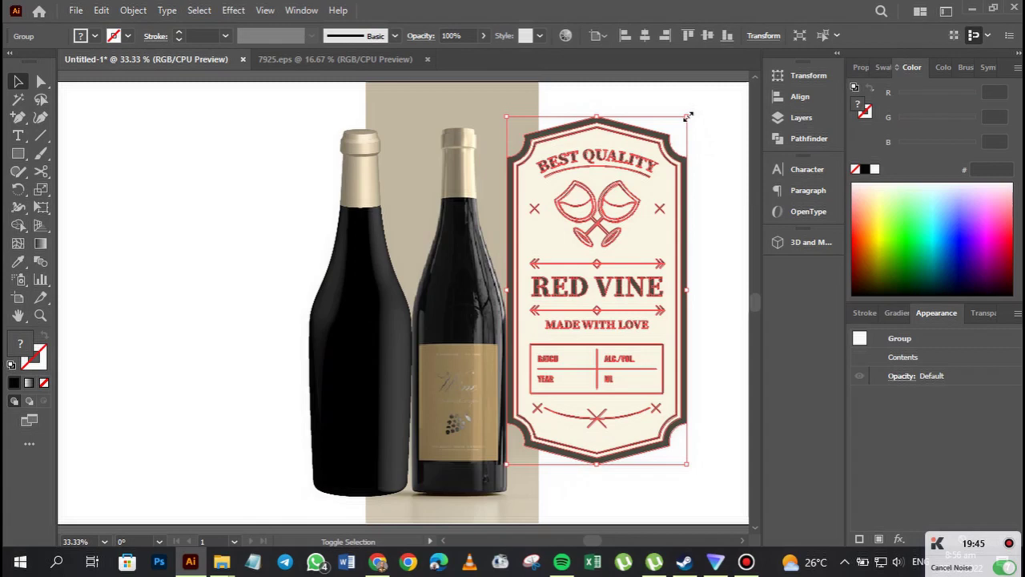
drag(688, 116, 590, 308)
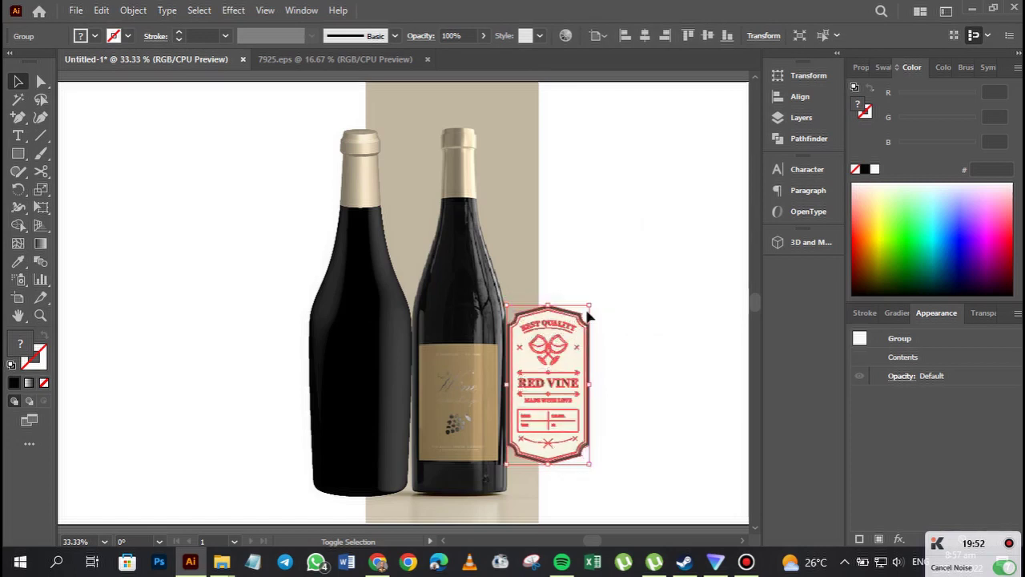
click(591, 306)
drag(561, 358, 625, 212)
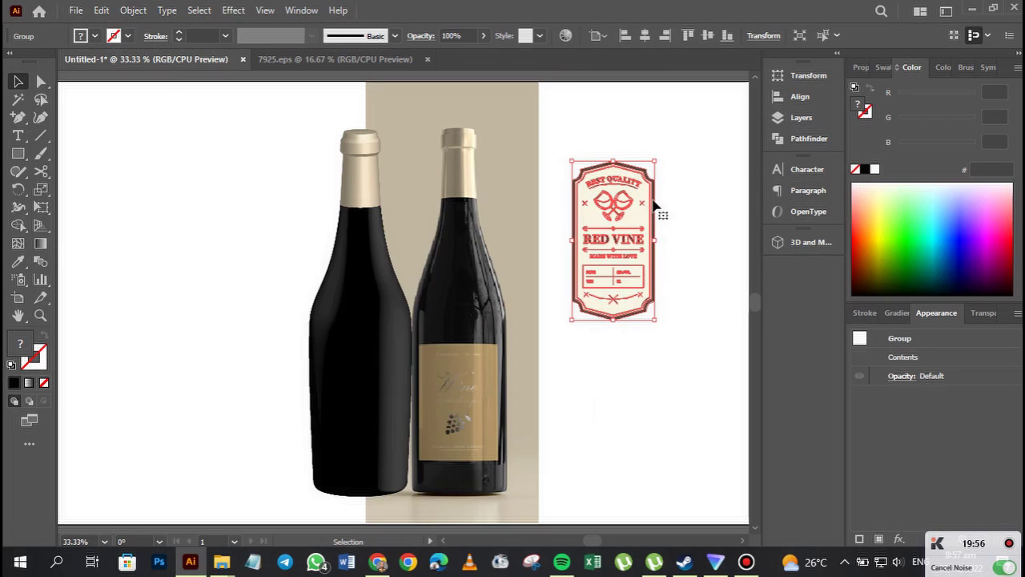
Save the label in the Symbols panel as a static Graphic symbol named BOTTLE WINE LABEL.
click(988, 69)
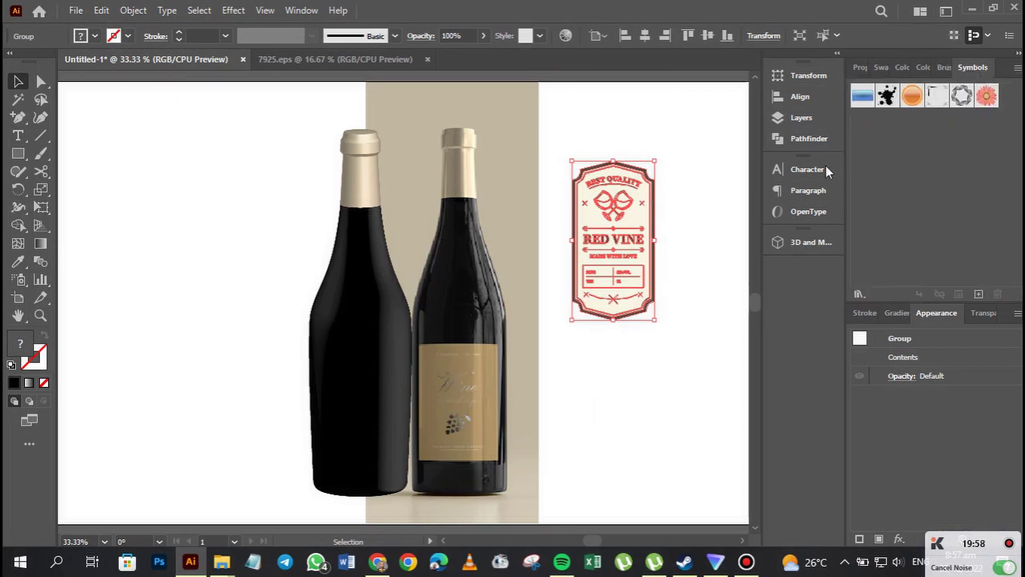
drag(636, 240, 936, 191)
text(B)
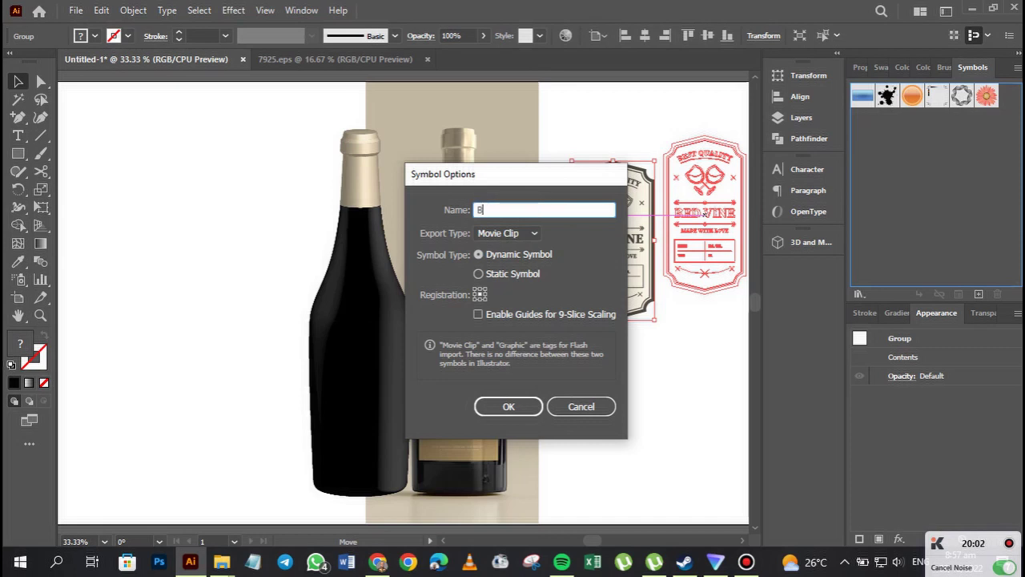
text(OTTLE WO)
text(NE LABEL)
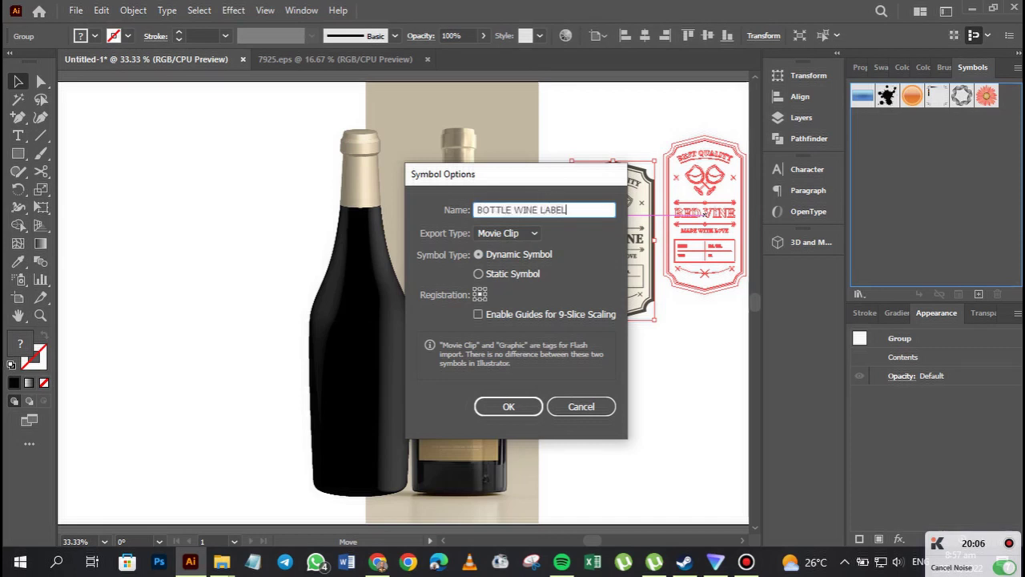
click(536, 234)
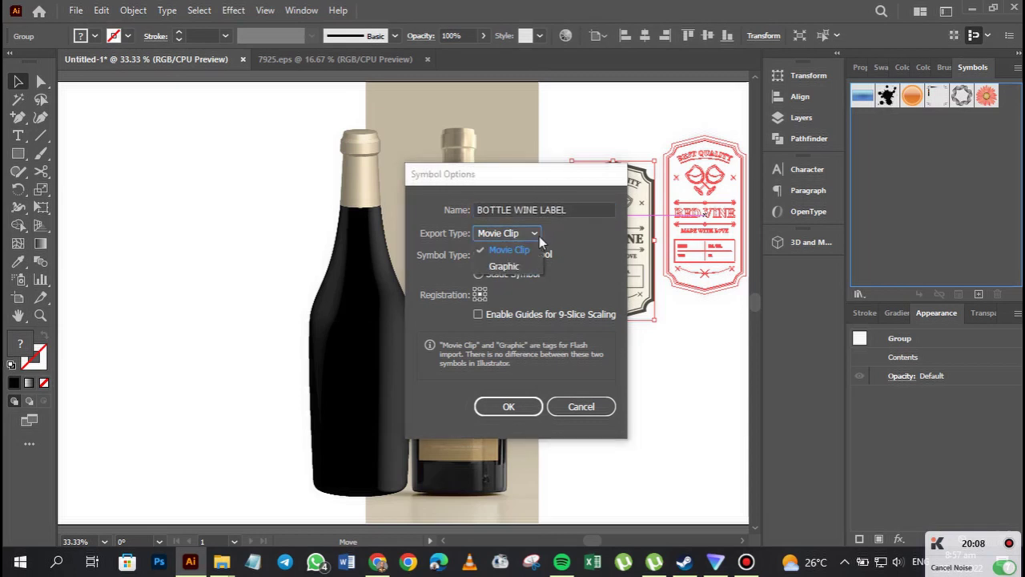
click(522, 260)
click(509, 273)
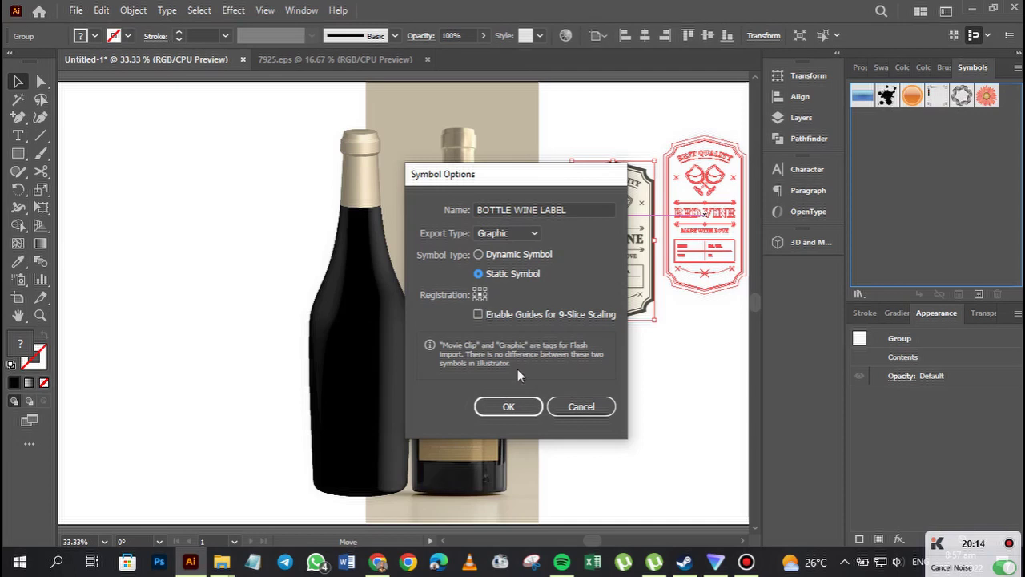
click(517, 408)
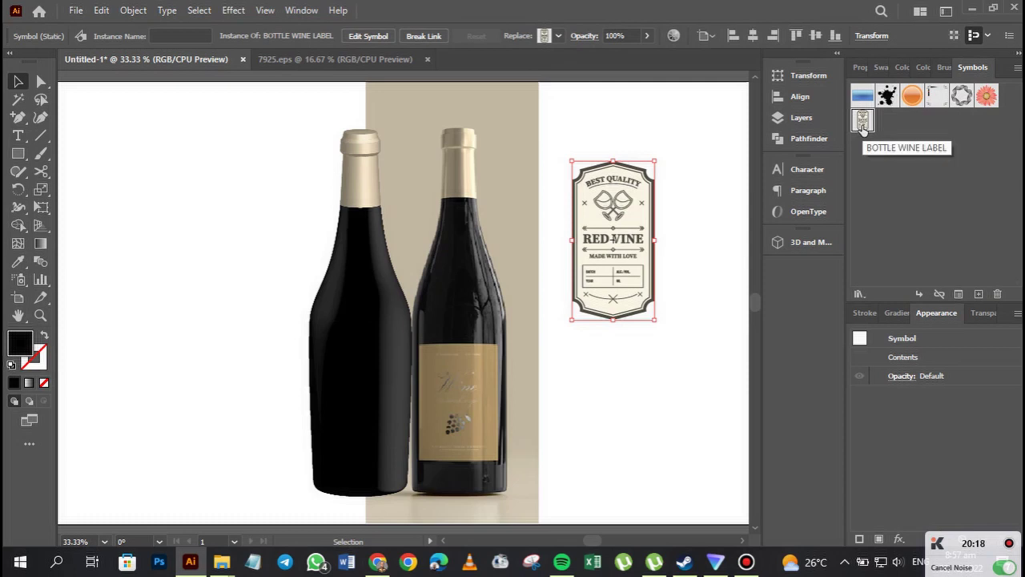
Reopen the bottle's 3D Revolve (Classic) options and set ambient light 80%, highlight intensity 38%.
click(368, 321)
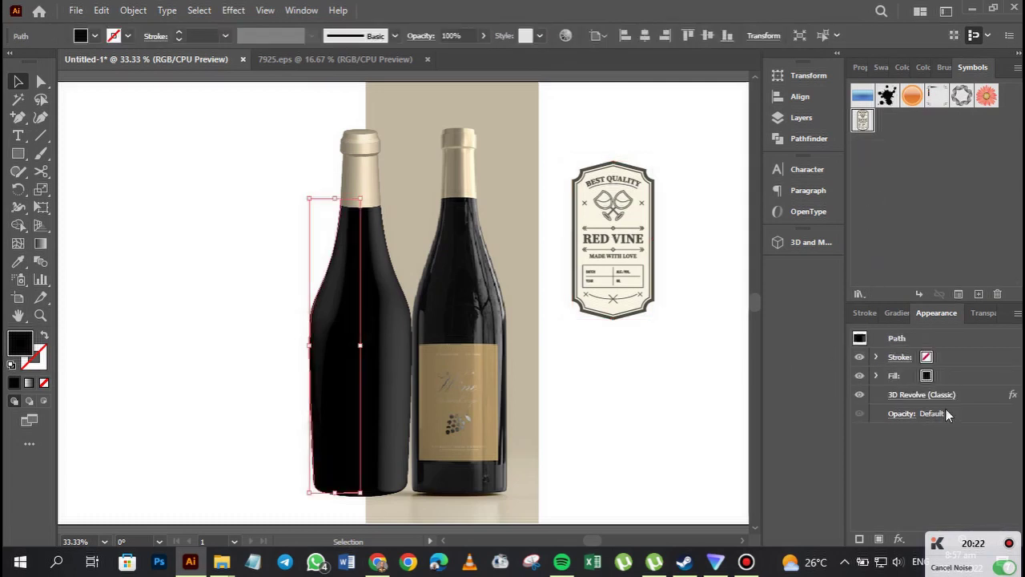
click(924, 396)
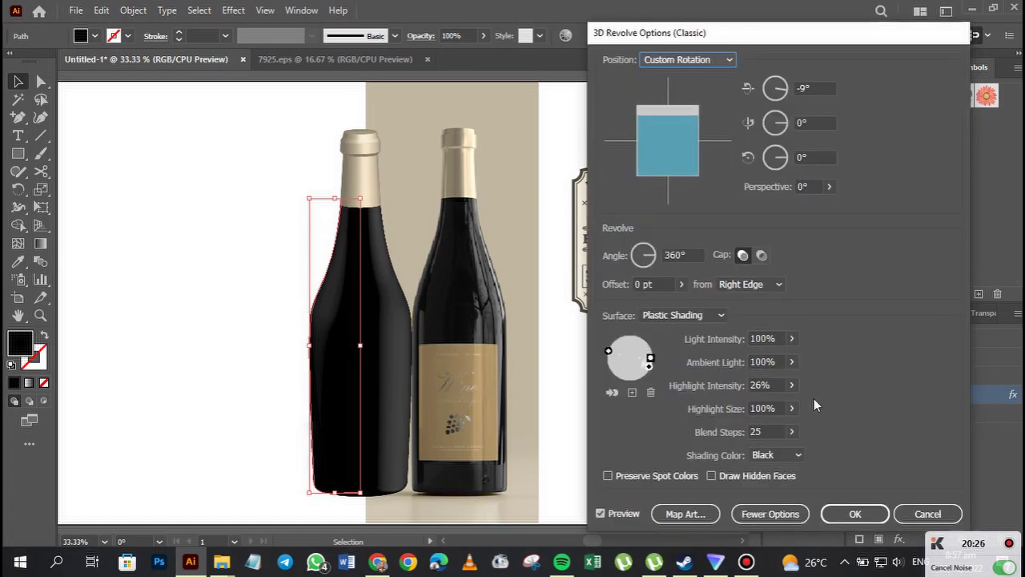
click(792, 363)
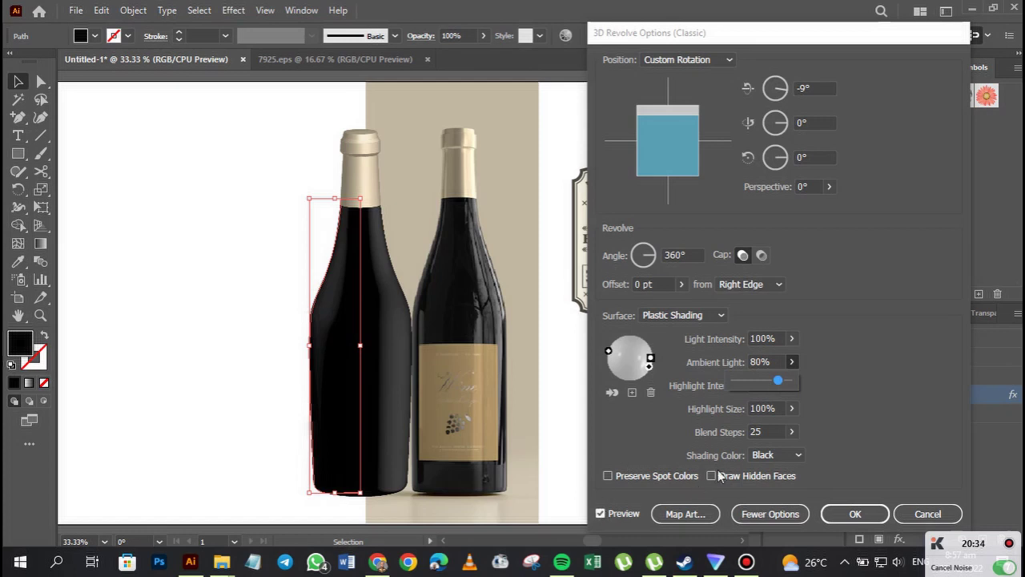
click(804, 424)
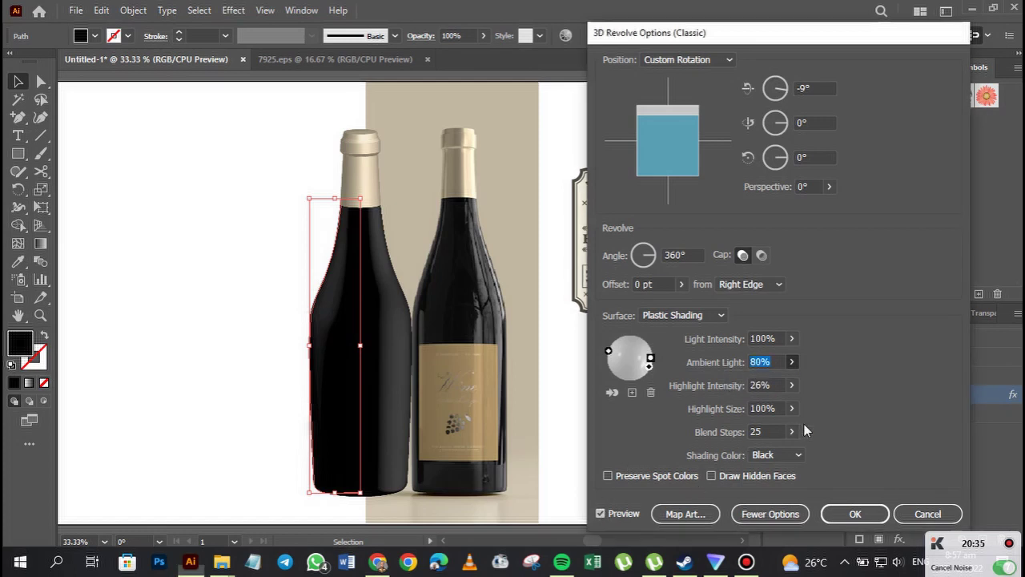
click(791, 386)
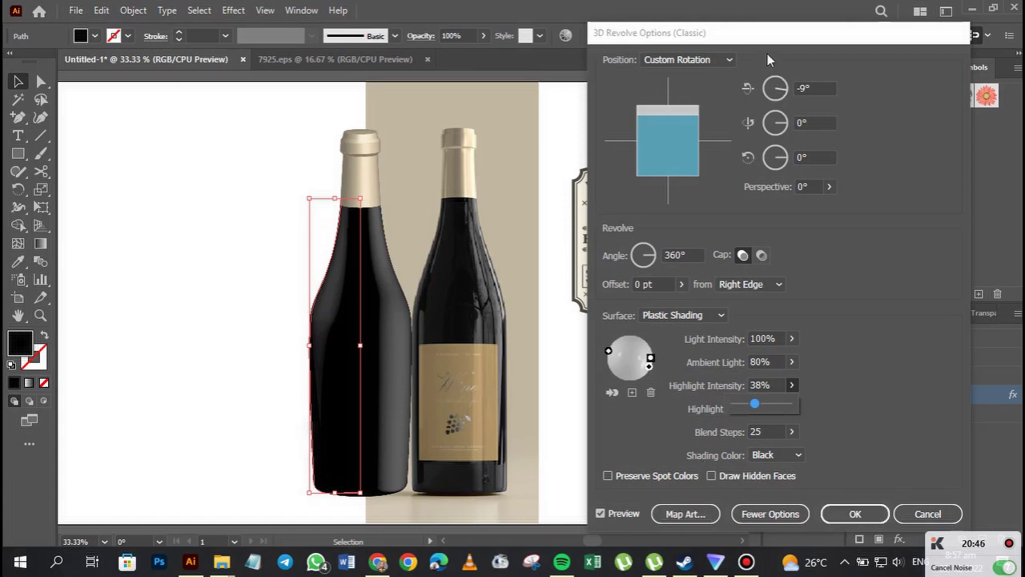
drag(765, 38, 768, 24)
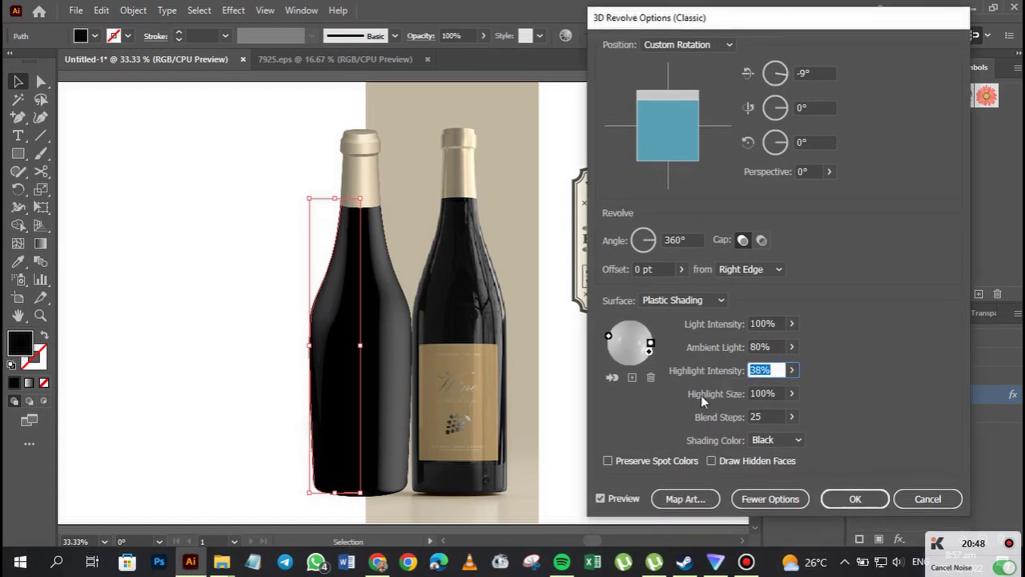
Open Map Art, assign BOTTLE WINE LABEL to surface 1, then advance to surface 4 of 7.
click(685, 499)
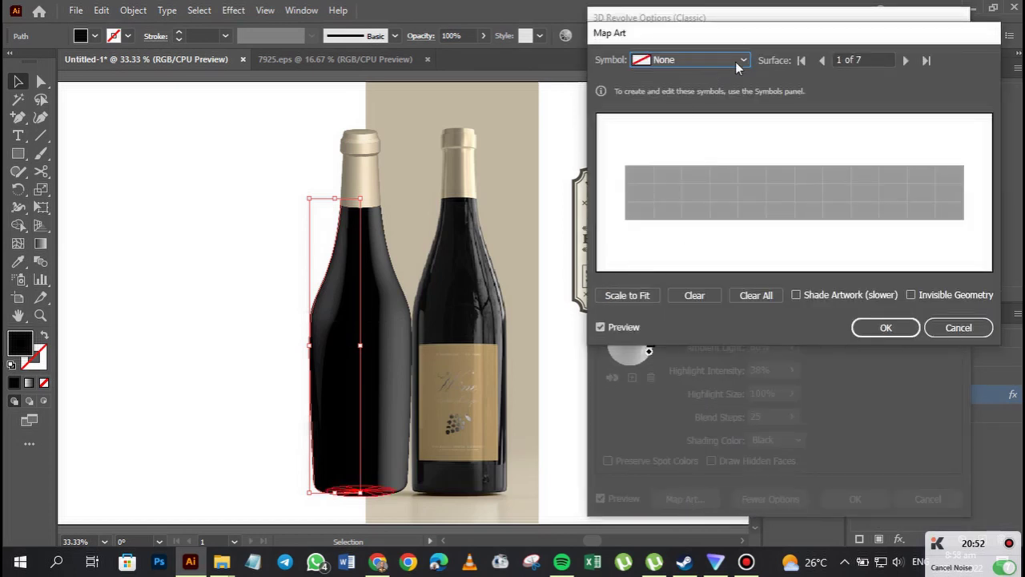
click(743, 61)
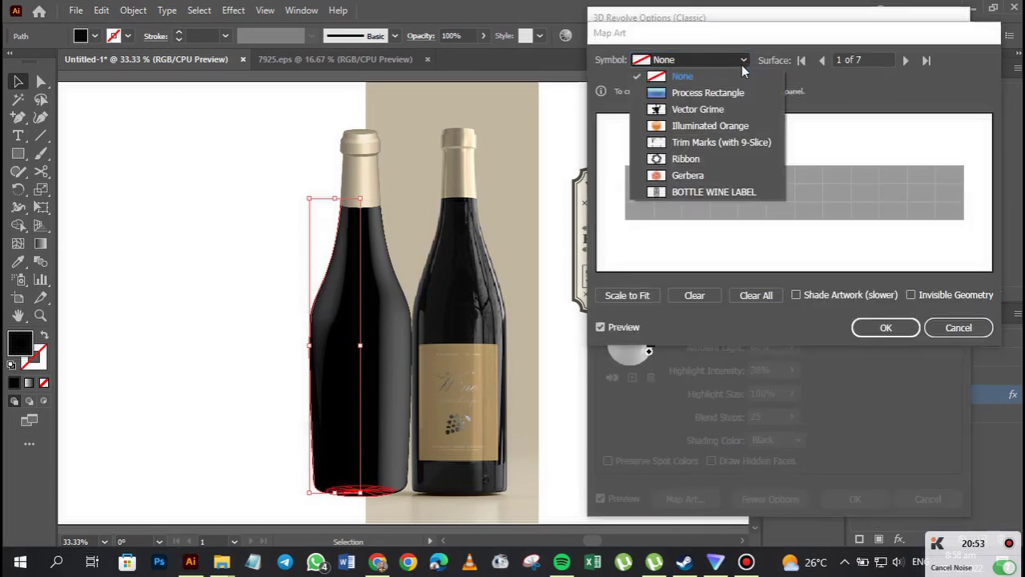
click(684, 195)
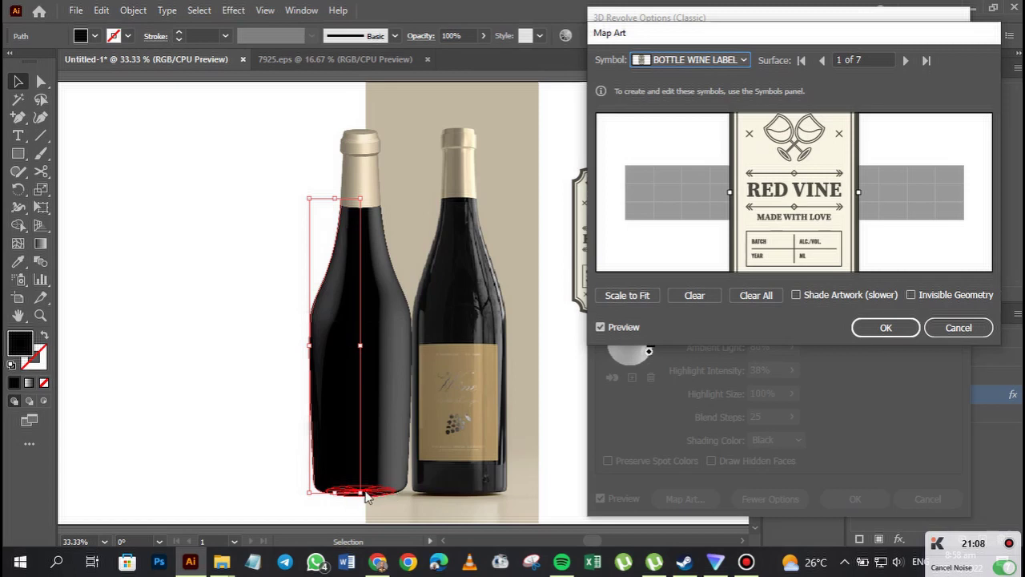
click(908, 62)
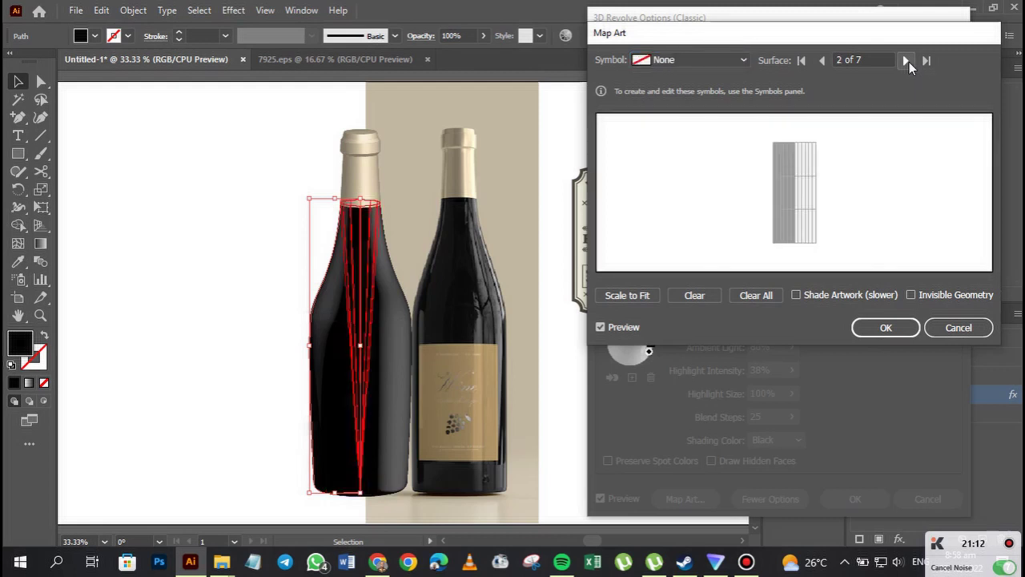
click(907, 62)
click(908, 61)
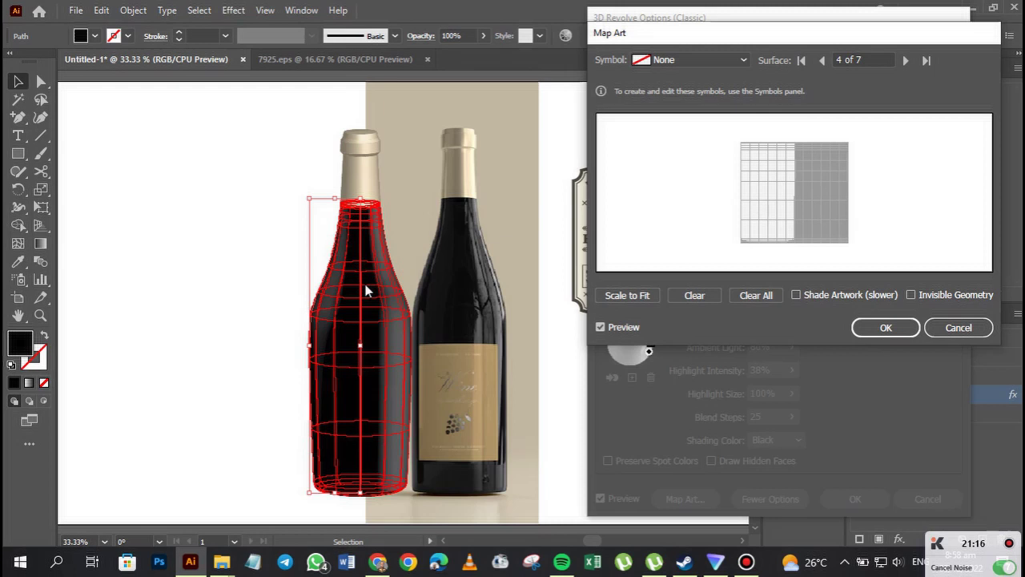
Map BOTTLE WINE LABEL onto surface 4, nudge it left and lower, and enable Shade Artwork.
click(745, 61)
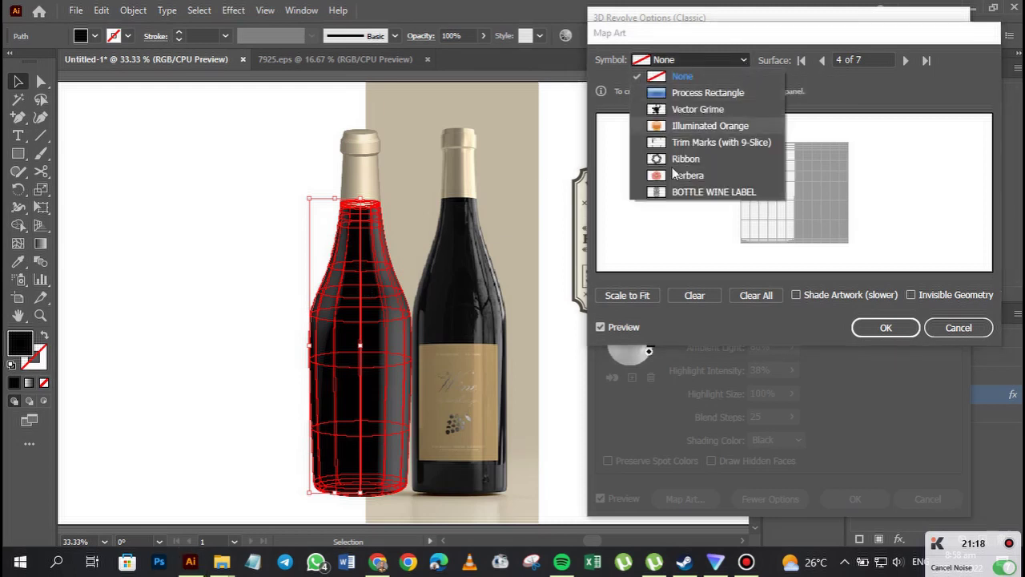
click(682, 193)
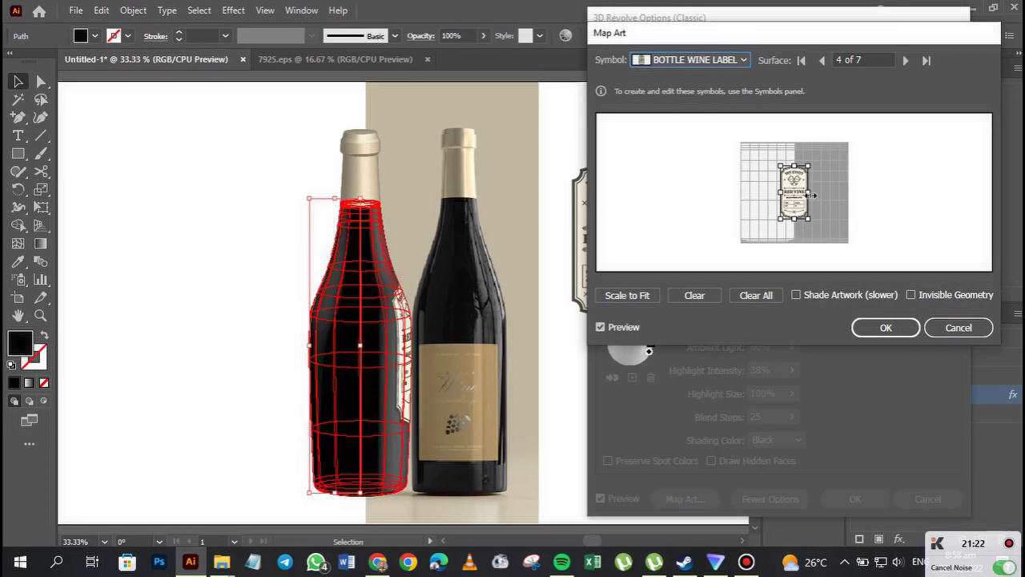
drag(789, 196, 770, 192)
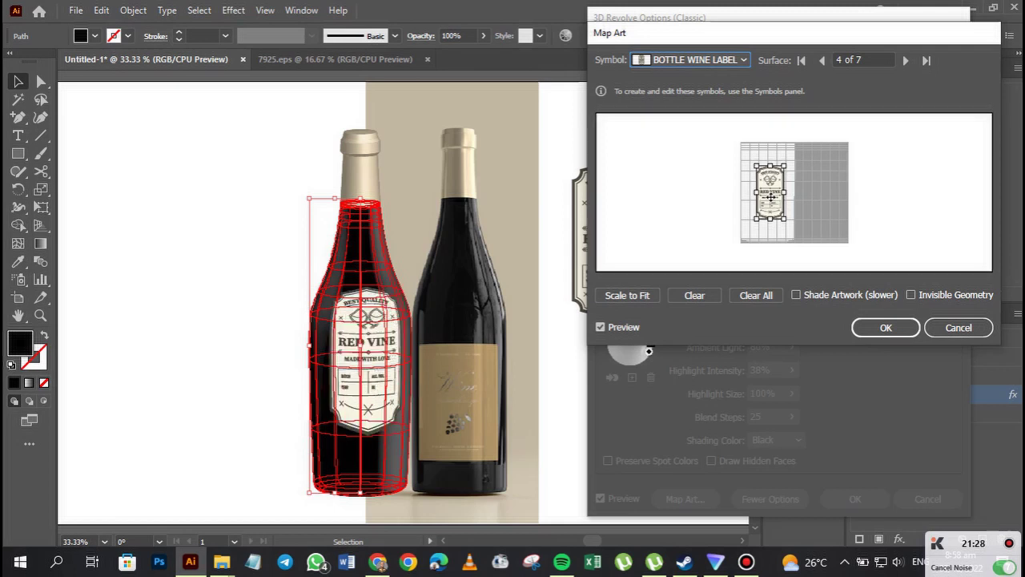
drag(769, 196, 766, 195)
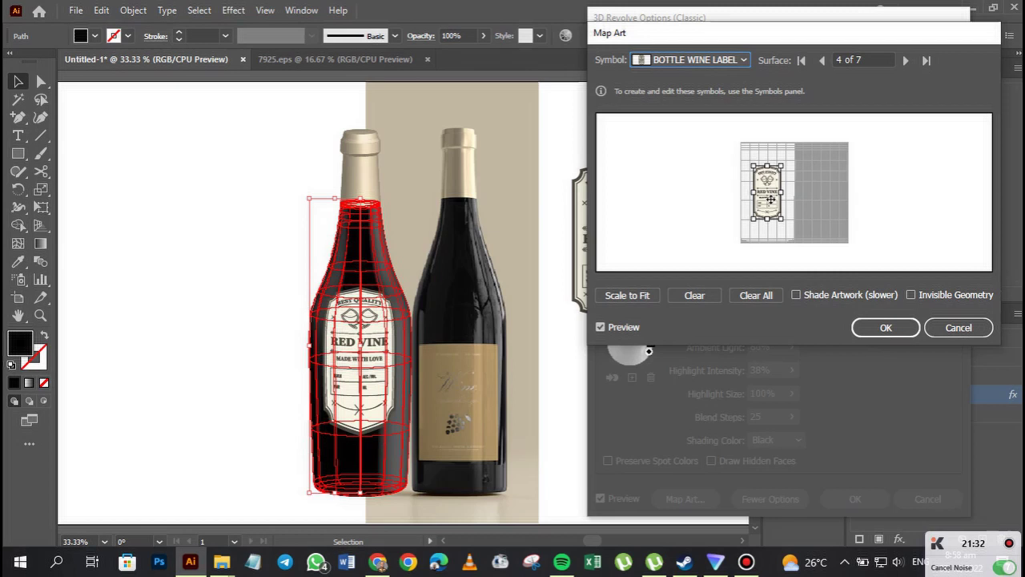
drag(770, 199, 770, 211)
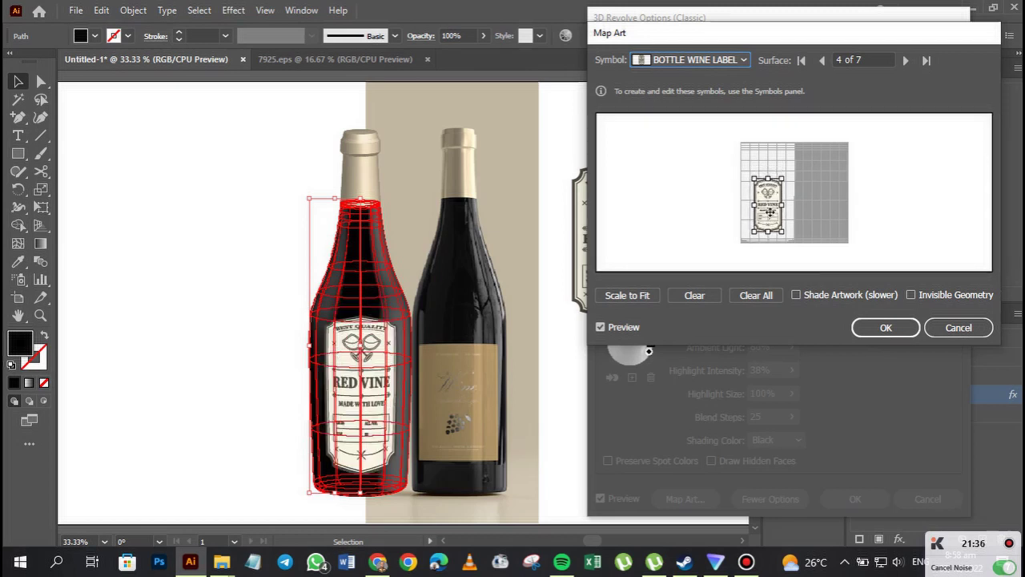
drag(769, 213, 771, 213)
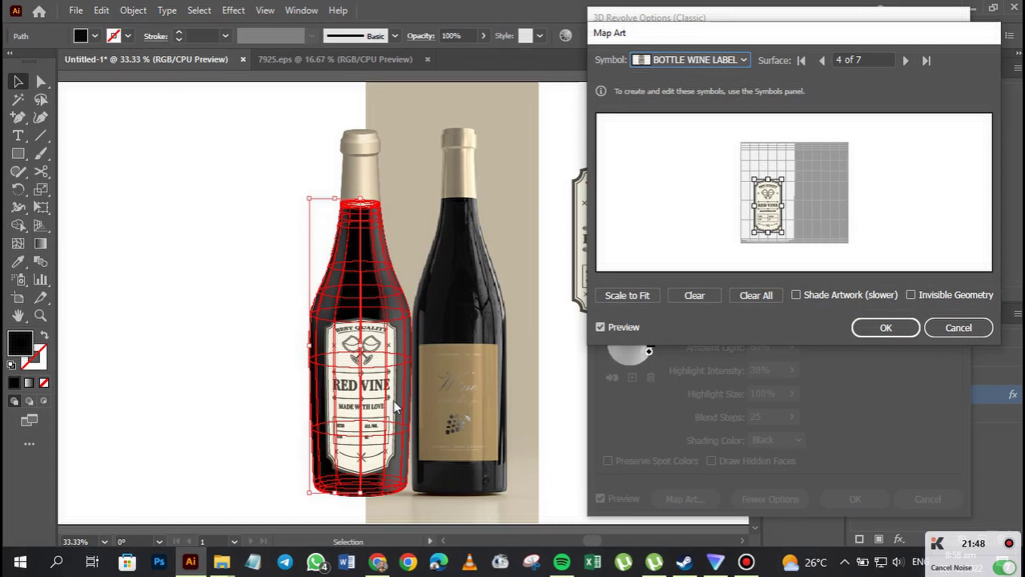
click(811, 295)
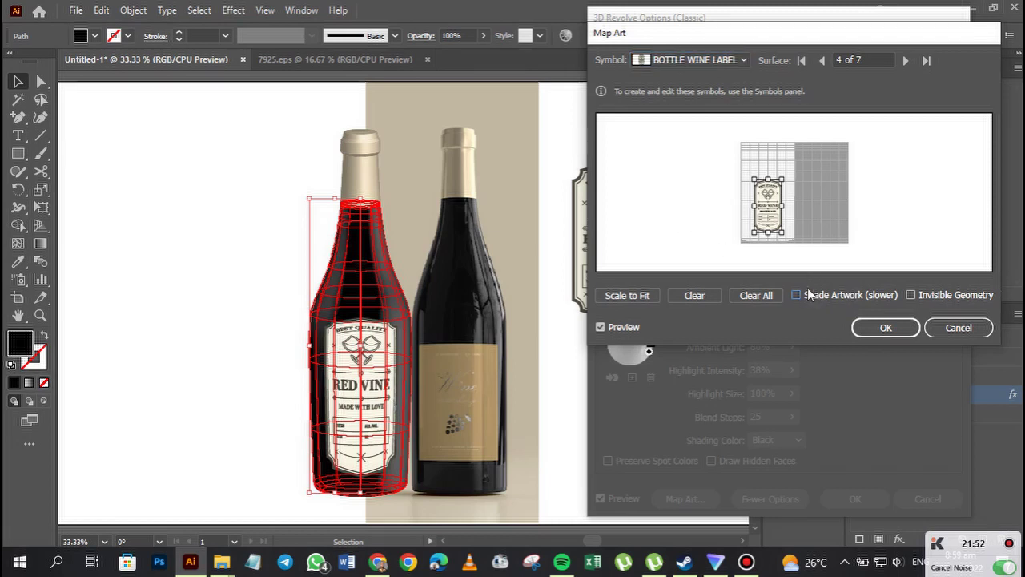
click(800, 296)
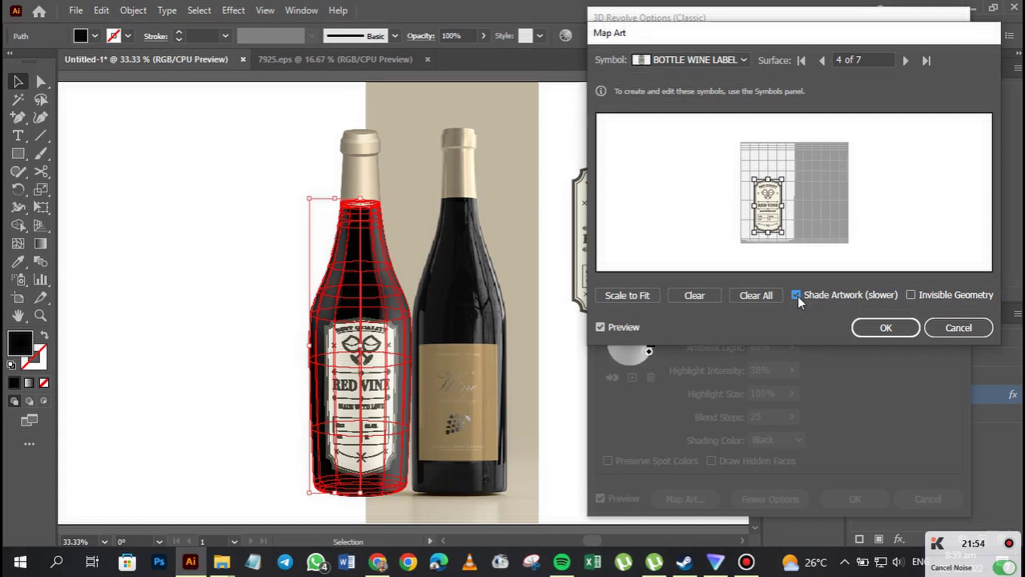
Confirm the label mapping, apply the 3D revolve, and deselect the bottle.
click(890, 328)
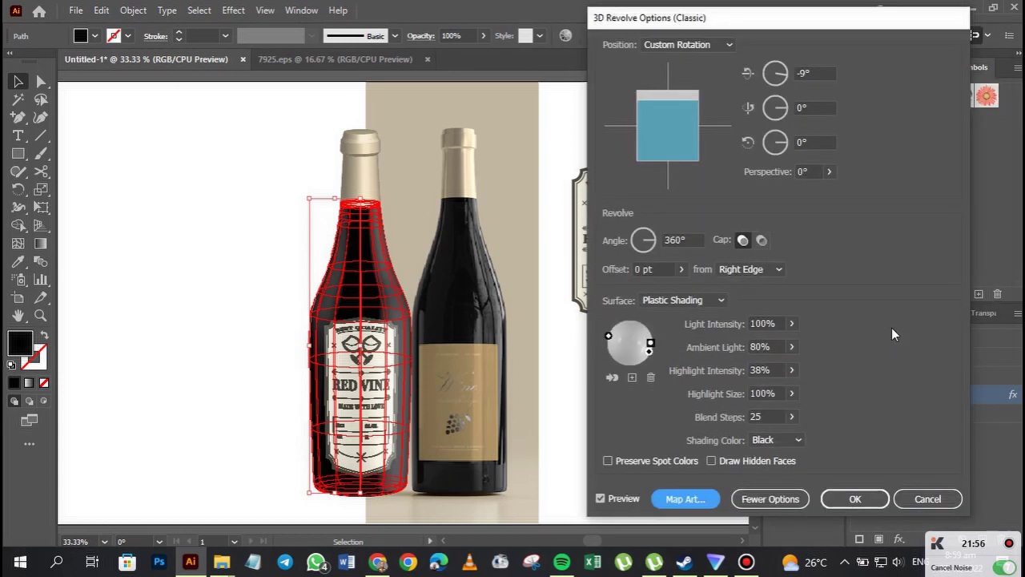
click(848, 497)
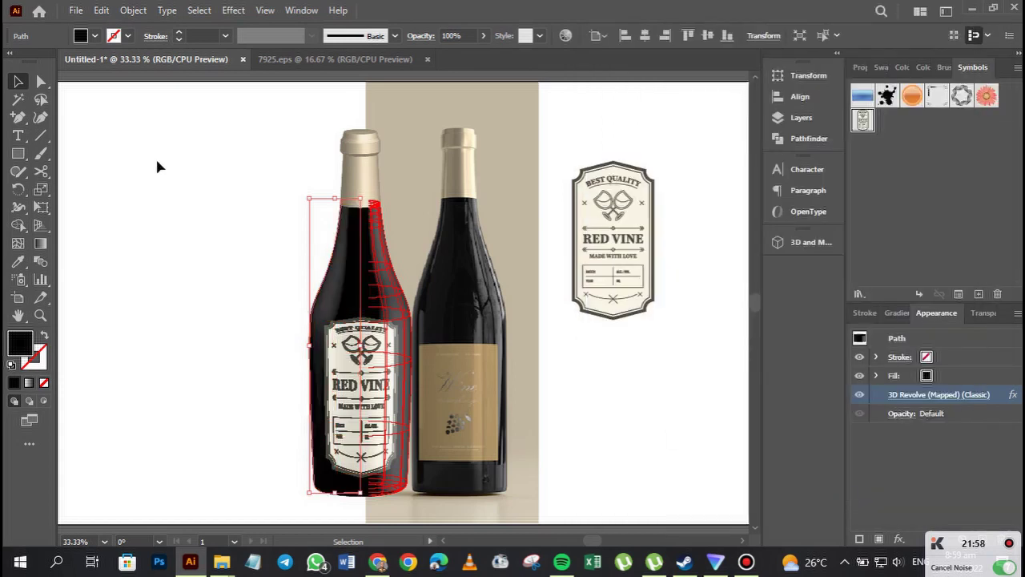
click(134, 139)
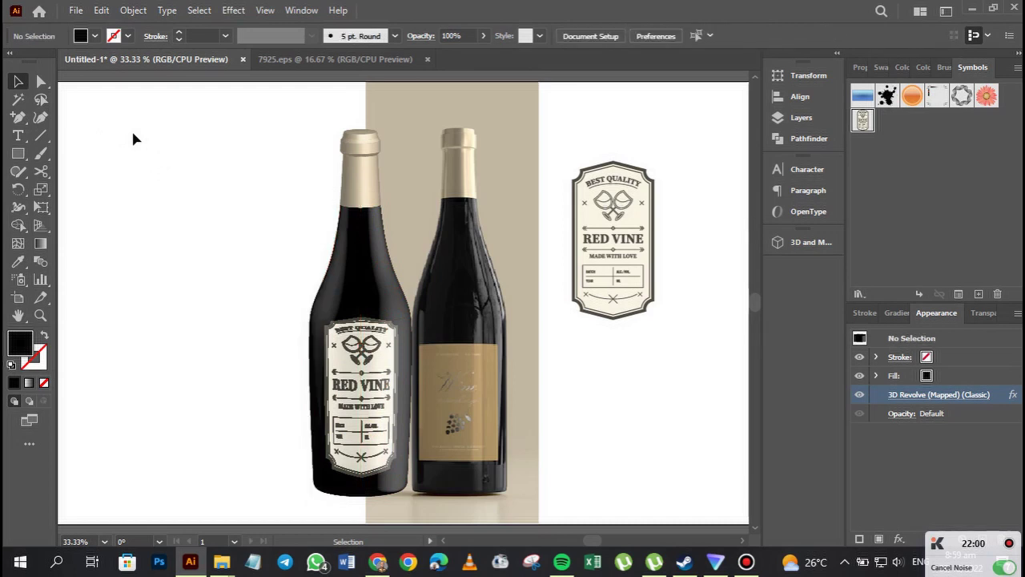
Zoom in and pan around to inspect the label on the bottle, then zoom back out.
key(ctrl+equal)
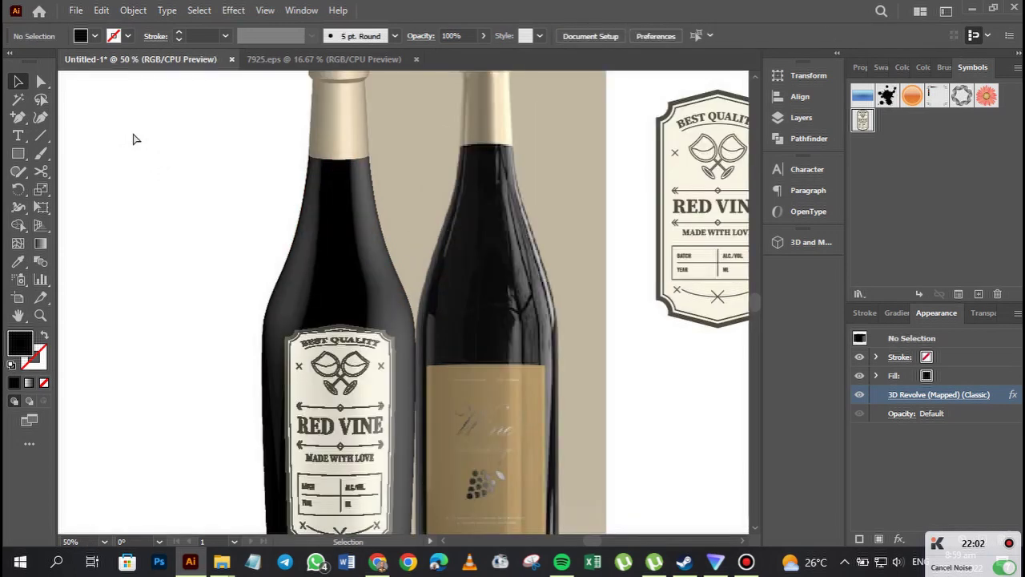
key(space)
drag(440, 324, 437, 220)
drag(415, 275, 421, 307)
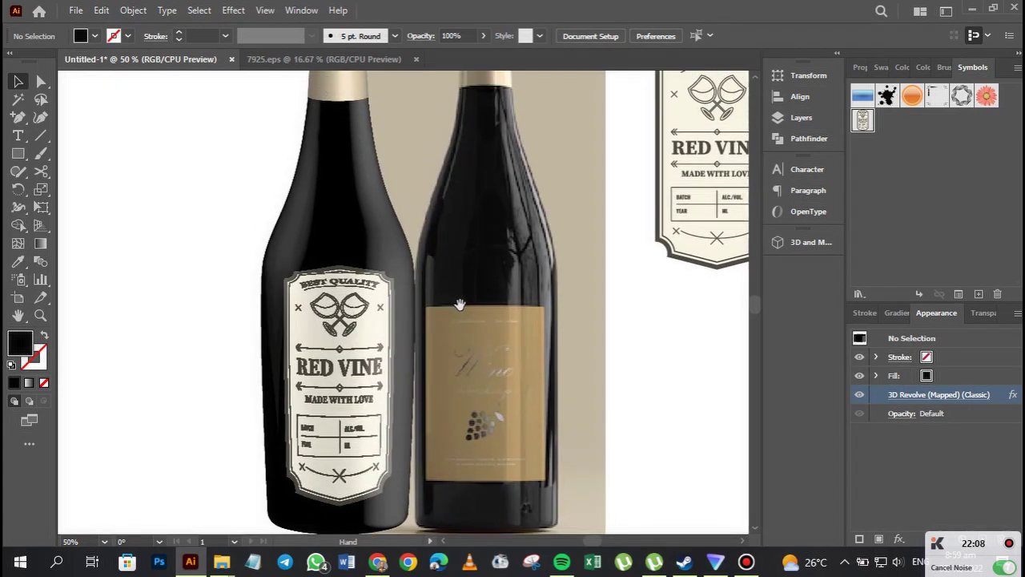
drag(472, 225, 519, 259)
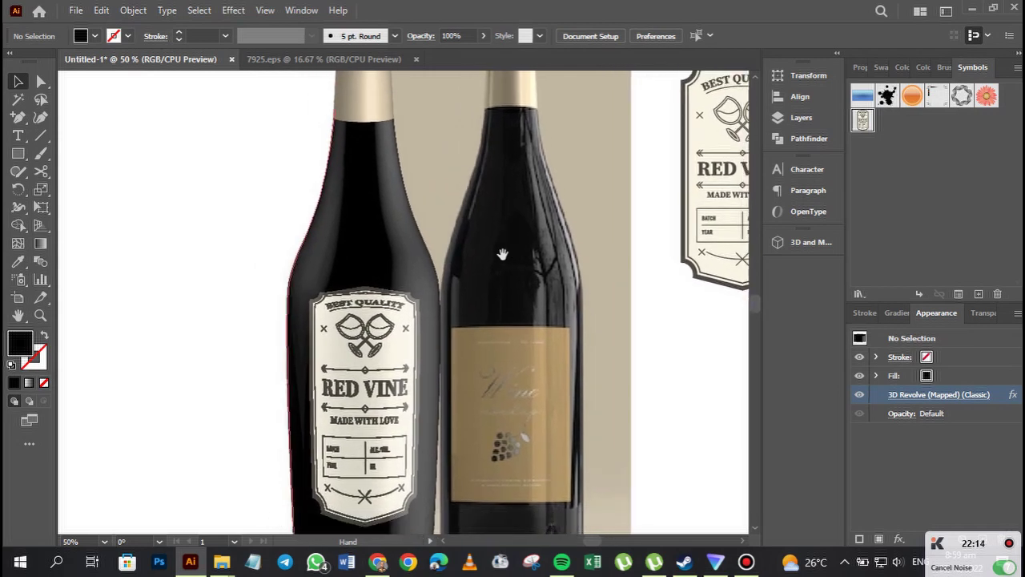
drag(470, 234, 492, 248)
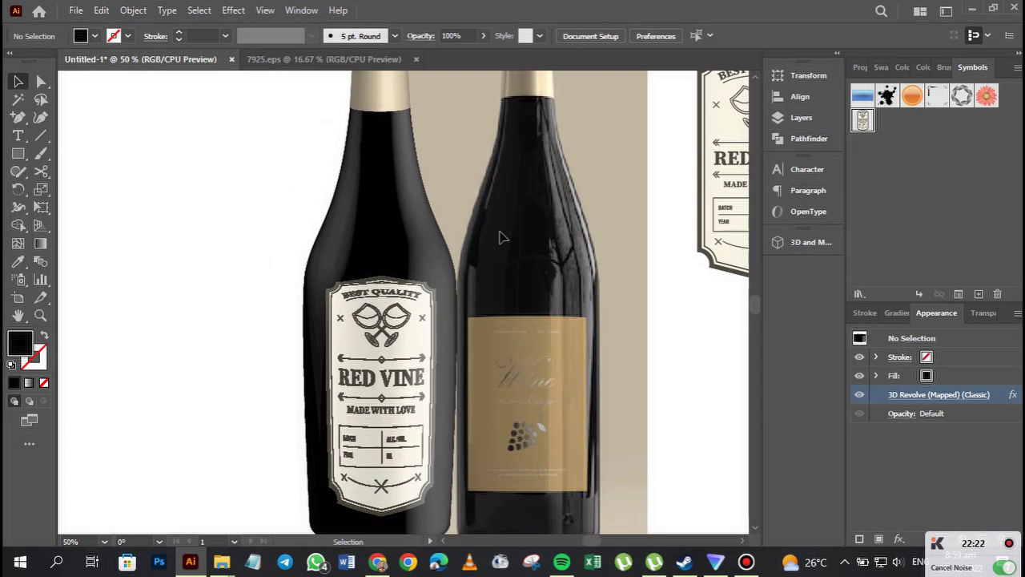
key(ctrl+minus)
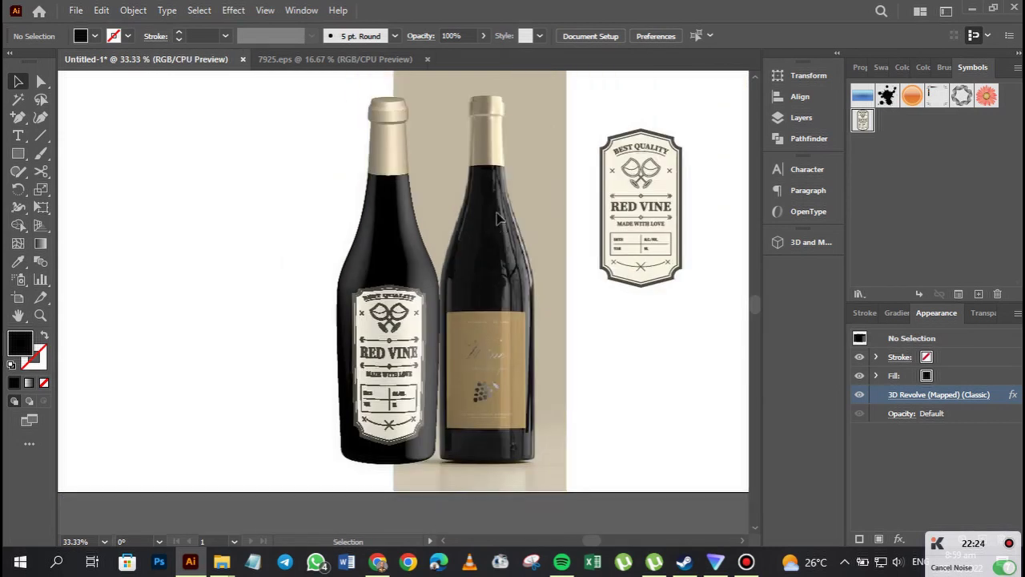
Open the cream cap's 3D Revolve options and add a second light positioned behind it.
click(387, 159)
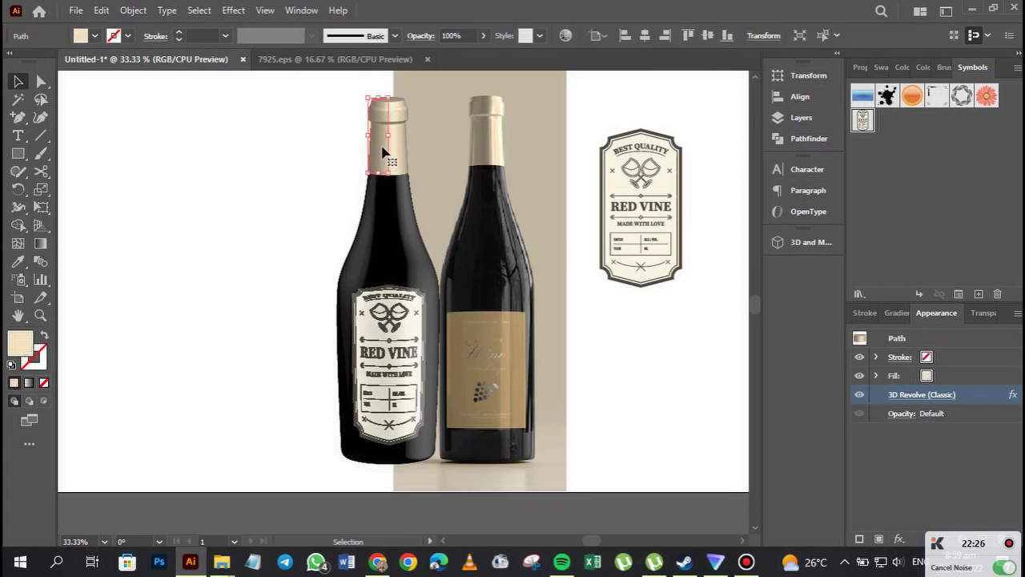
click(906, 395)
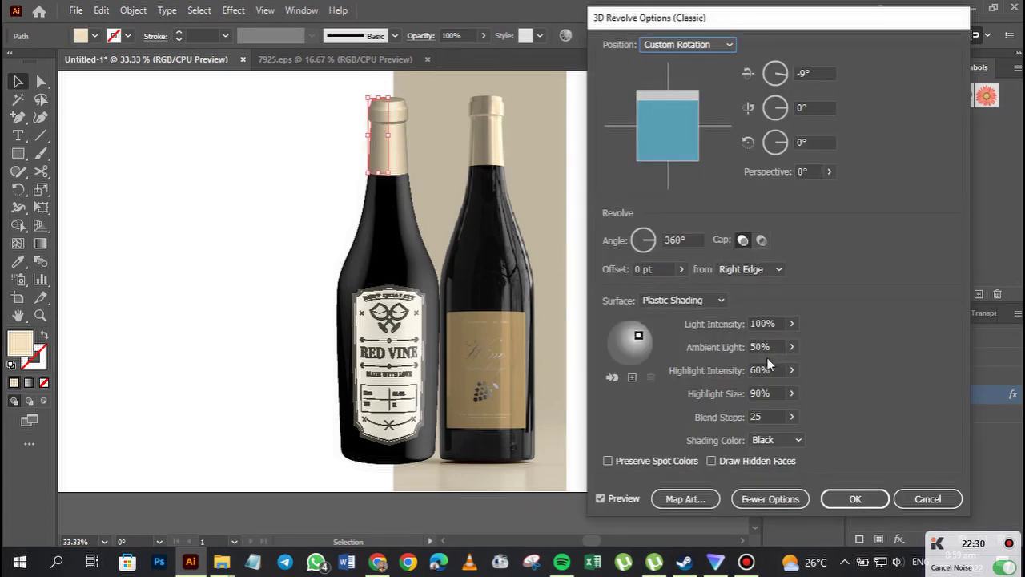
click(632, 376)
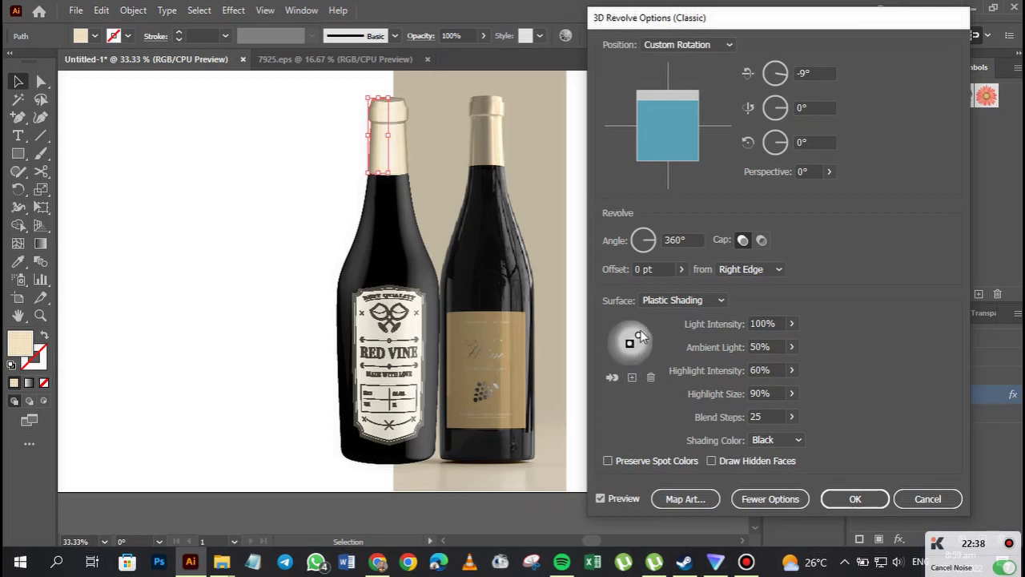
mouse_move(650, 342)
mouse_down()
mouse_move(616, 340)
mouse_move(649, 337)
mouse_up()
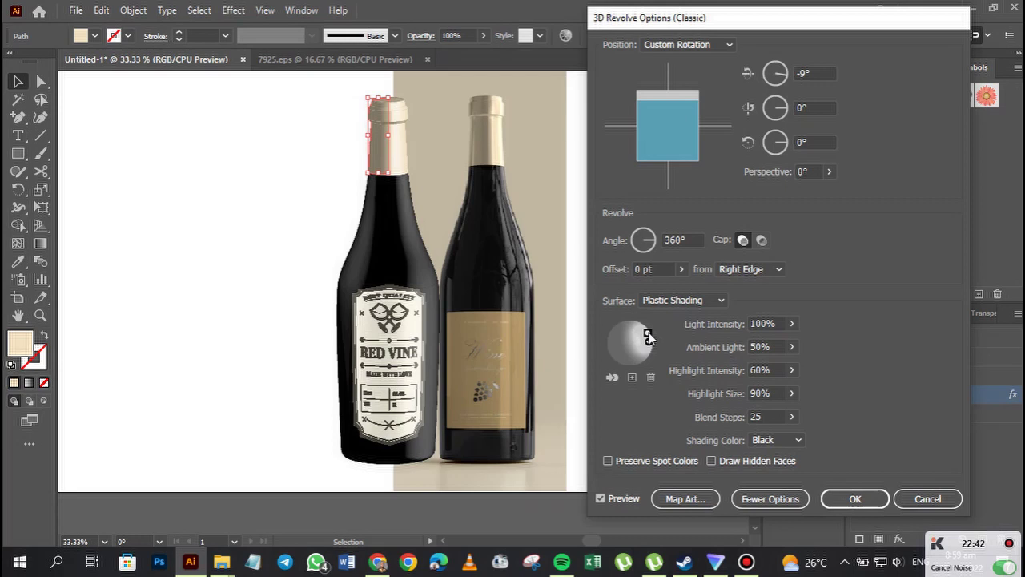
click(612, 377)
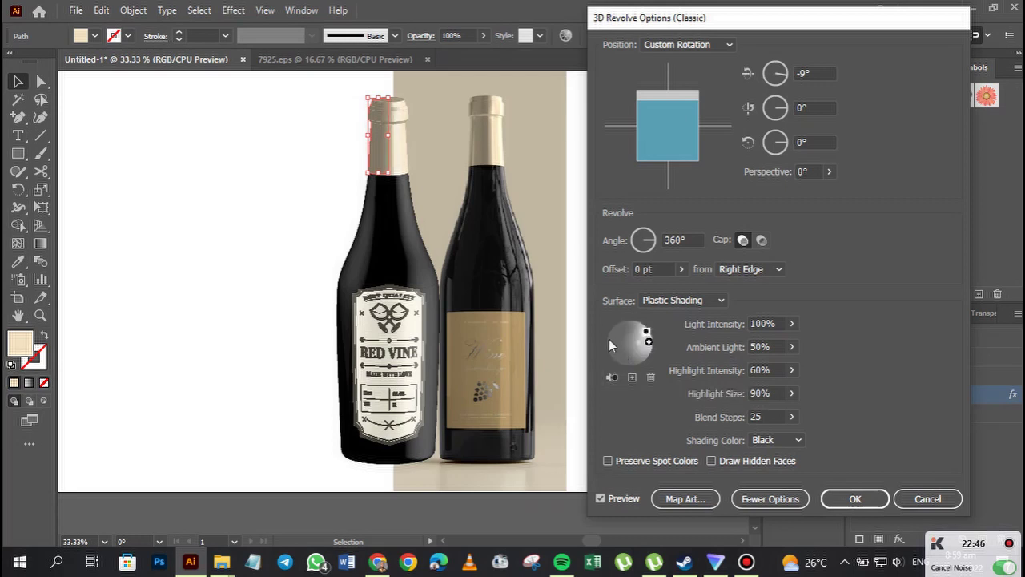
Add two more lights at the sphere's upper-left edge and apply the cap lighting.
click(632, 377)
drag(629, 343, 607, 343)
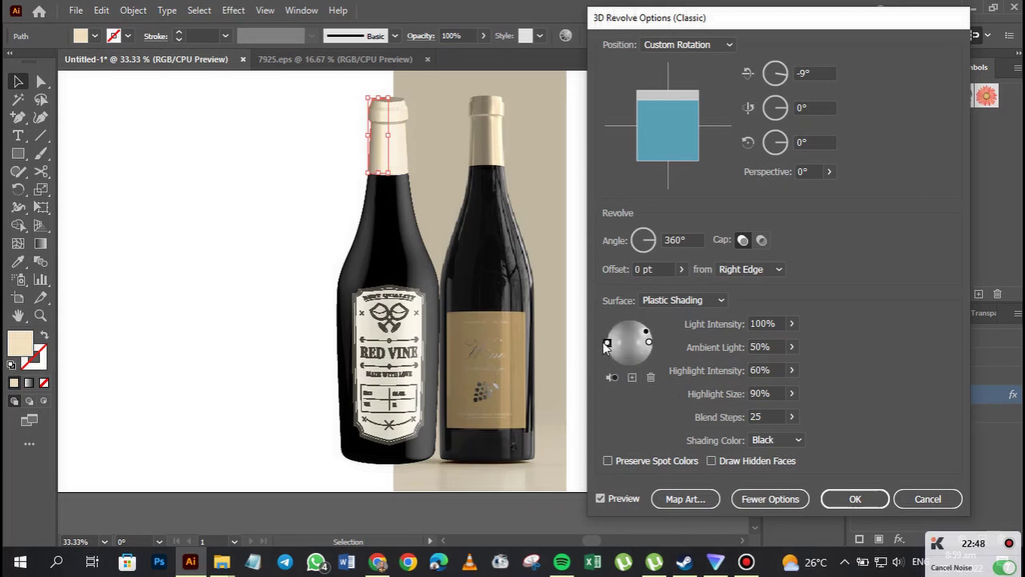
click(633, 379)
drag(630, 343, 612, 334)
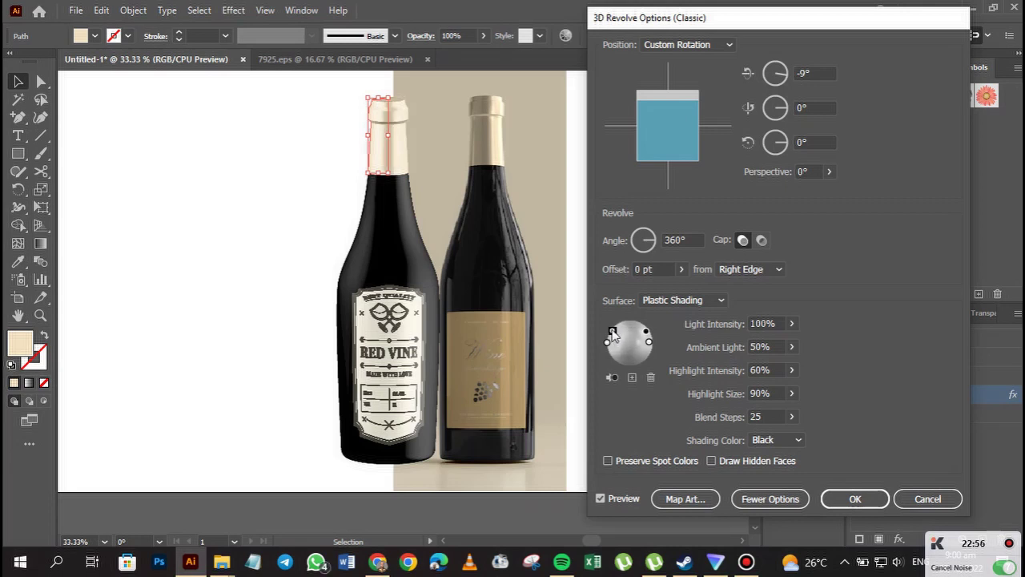
drag(613, 333, 612, 336)
click(613, 379)
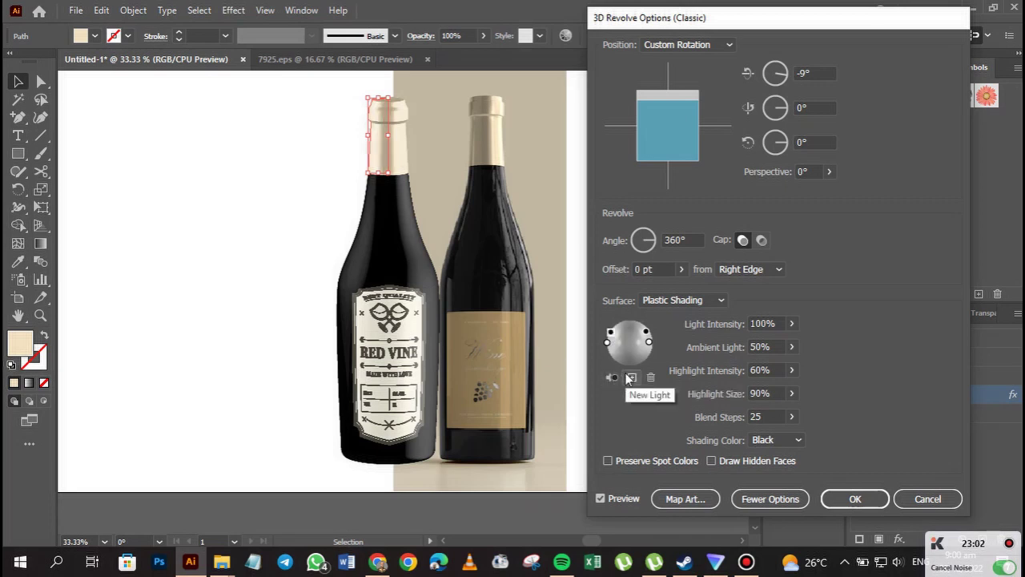
click(867, 503)
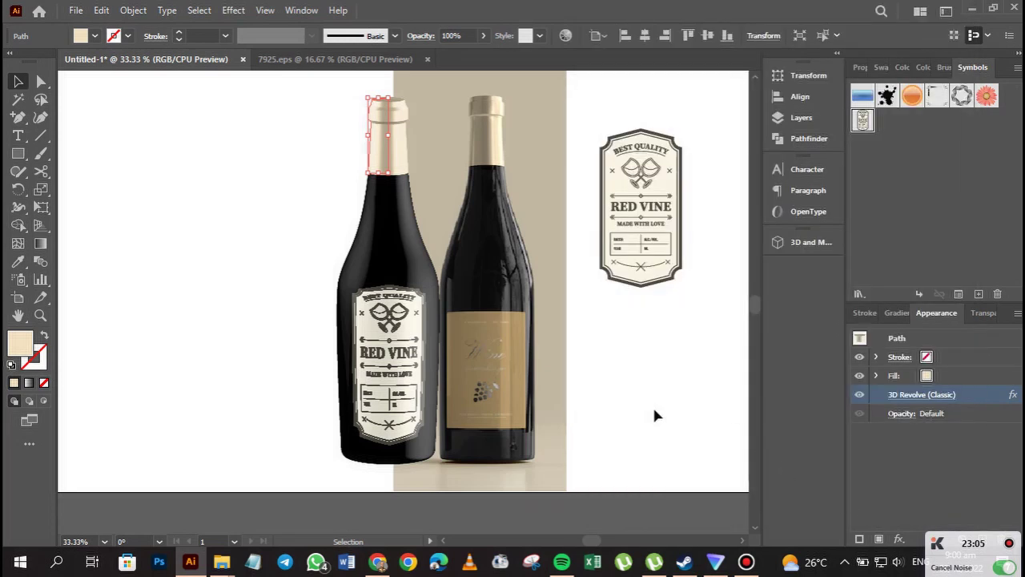
click(653, 409)
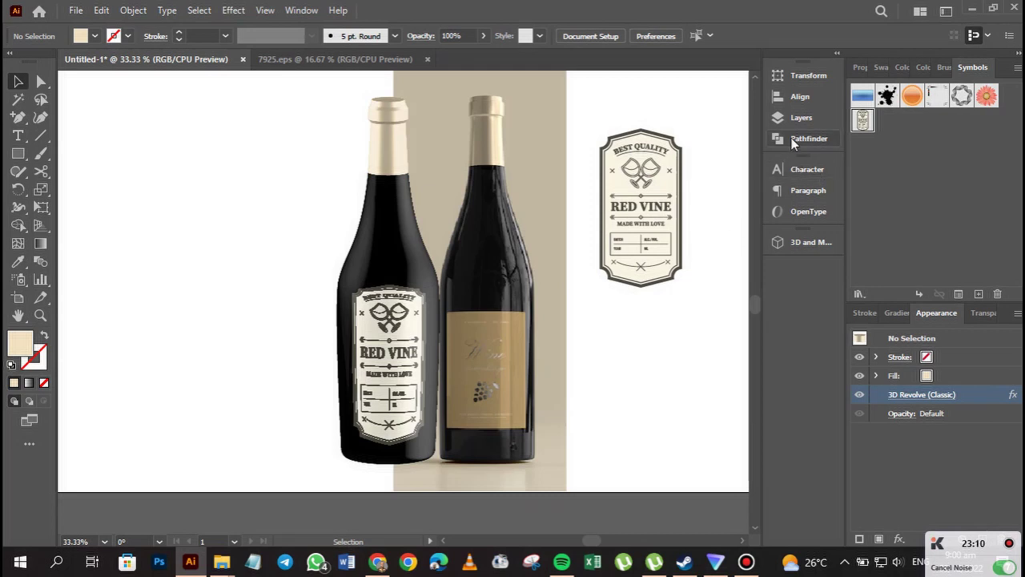
Hide Layer 1's reference bottle and background, and delete the loose label artwork.
click(793, 119)
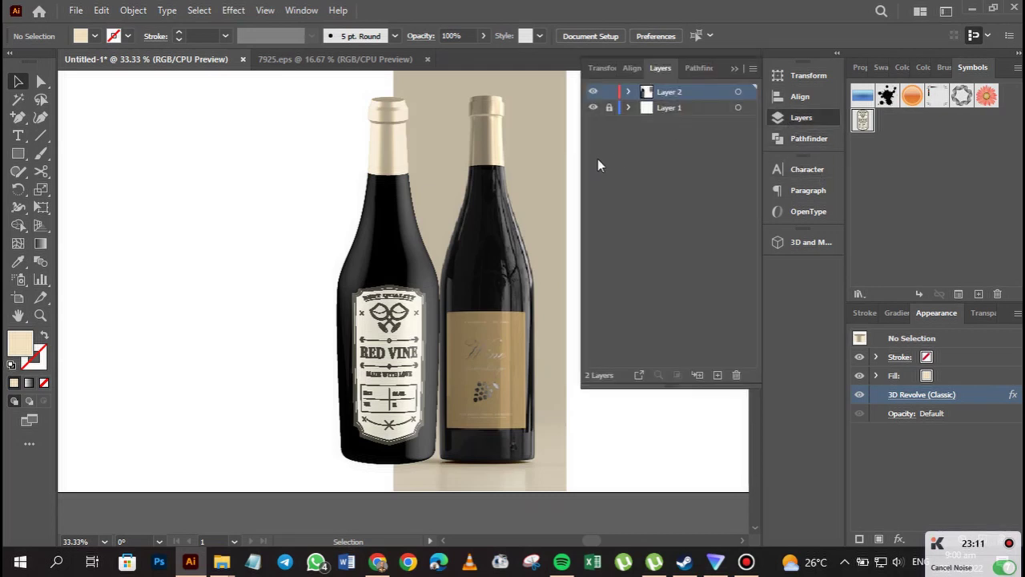
click(595, 109)
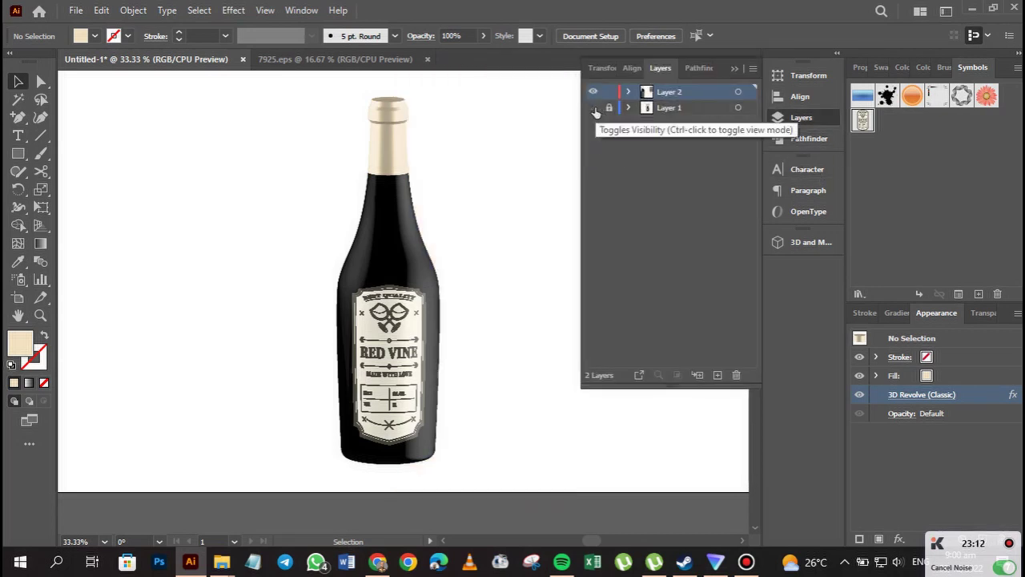
click(733, 69)
click(633, 231)
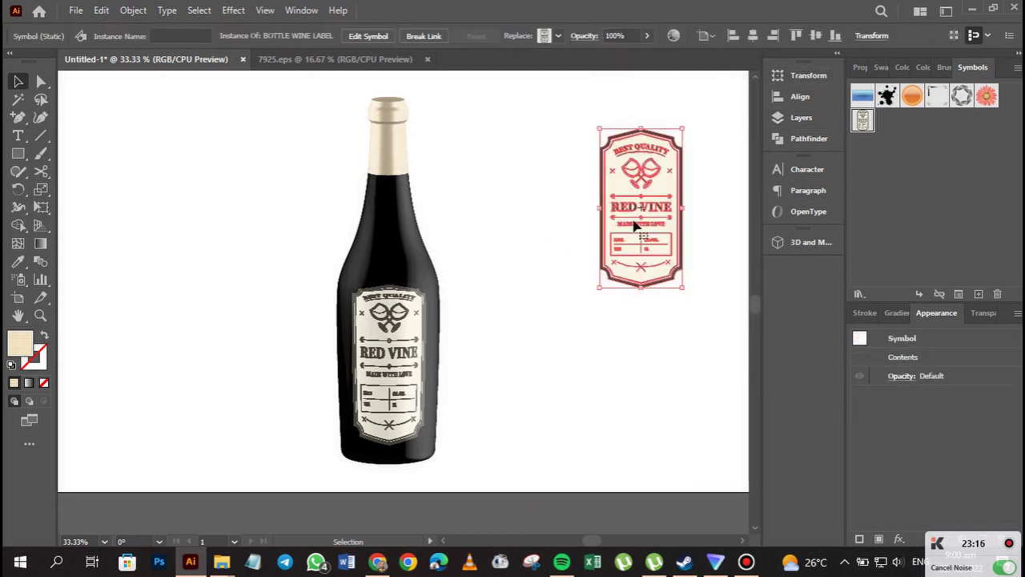
key(Delete)
Select the bottle body and cap, then select just the cream cap.
click(427, 295)
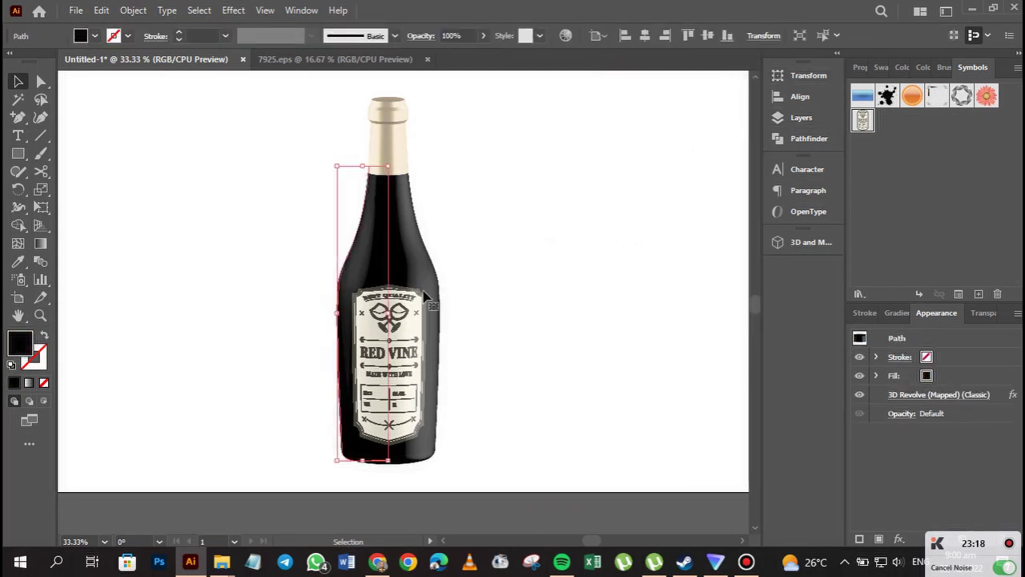
drag(332, 80, 501, 468)
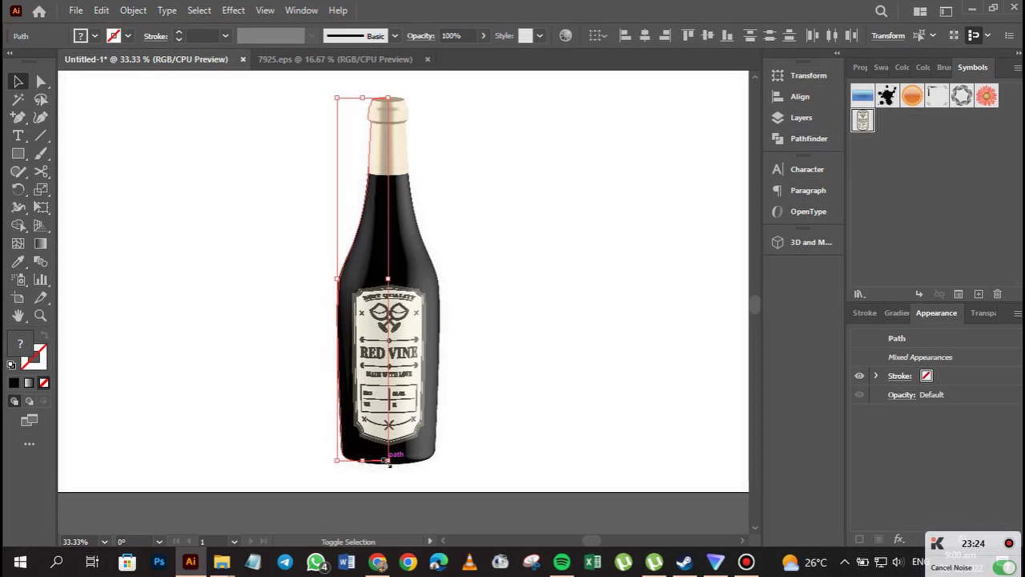
shift+click(388, 461)
click(377, 141)
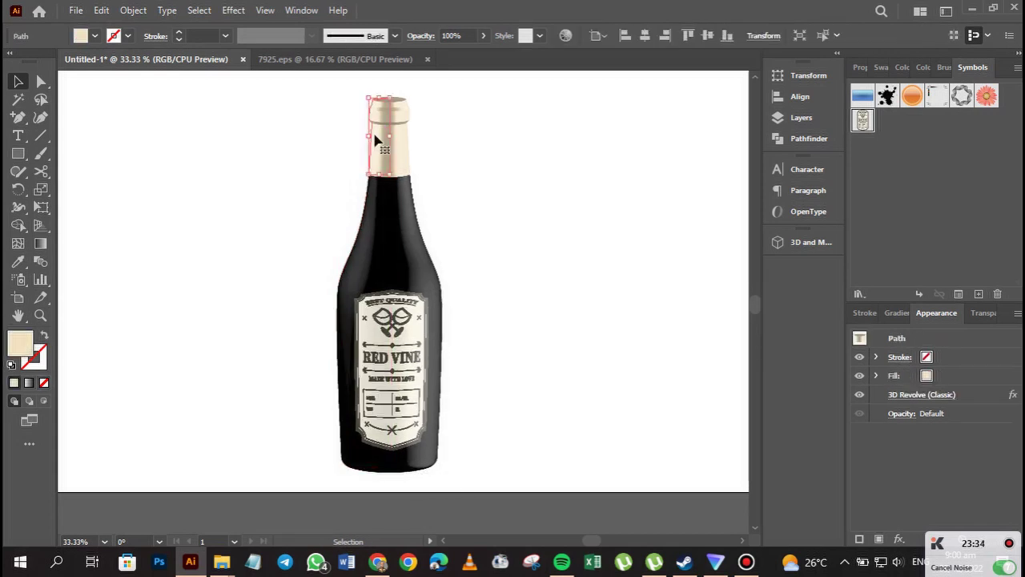
Open the cap's 3D Revolve options and rotate it toward a three-quarter angle.
click(911, 396)
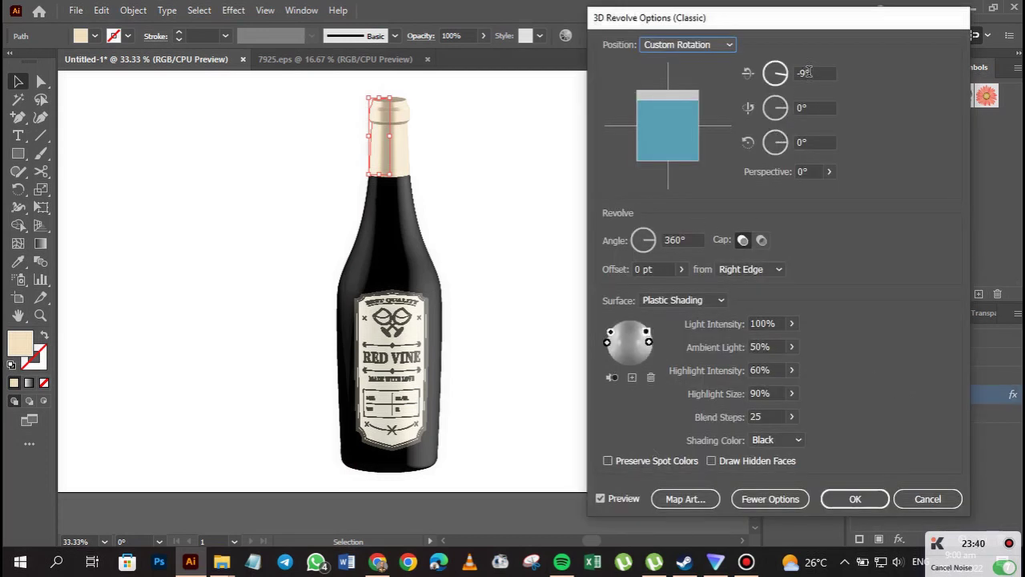
click(672, 97)
drag(671, 97, 673, 99)
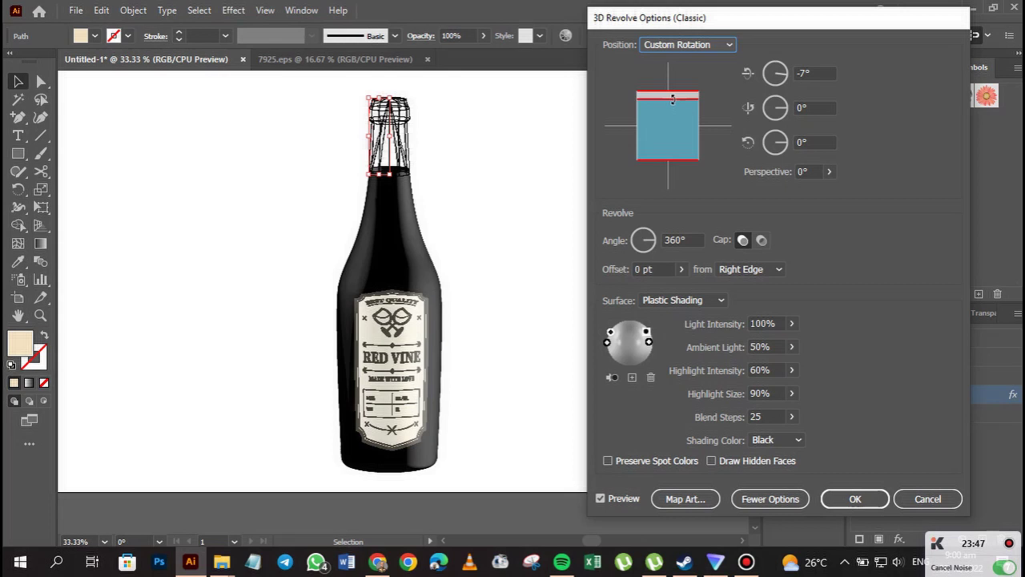
mouse_move(673, 99)
mouse_down()
mouse_move(704, 123)
mouse_move(708, 112)
mouse_up()
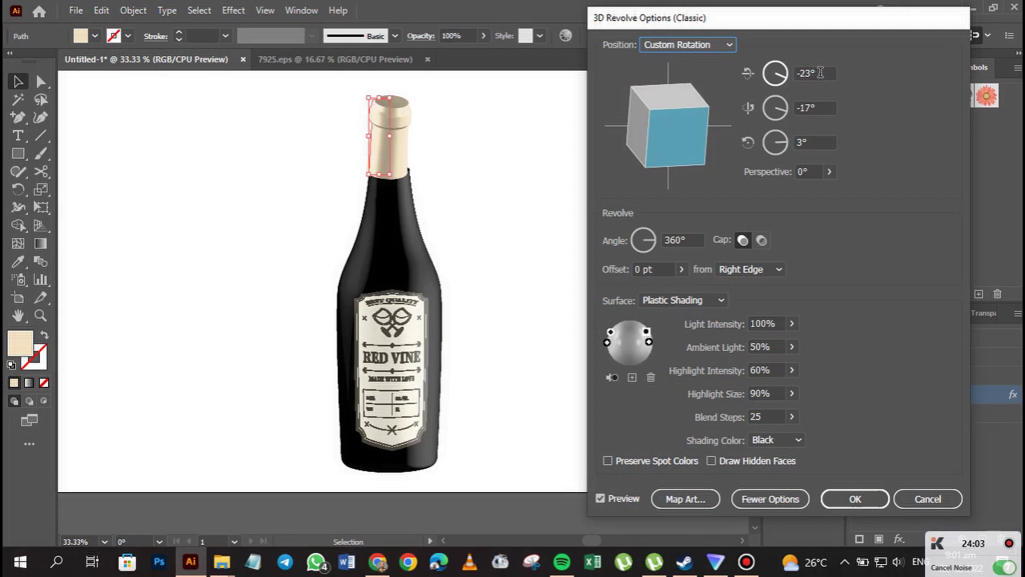
Copy the -23° X and -17° Y rotation values into a Notepad note.
click(792, 74)
key(ctrl+c)
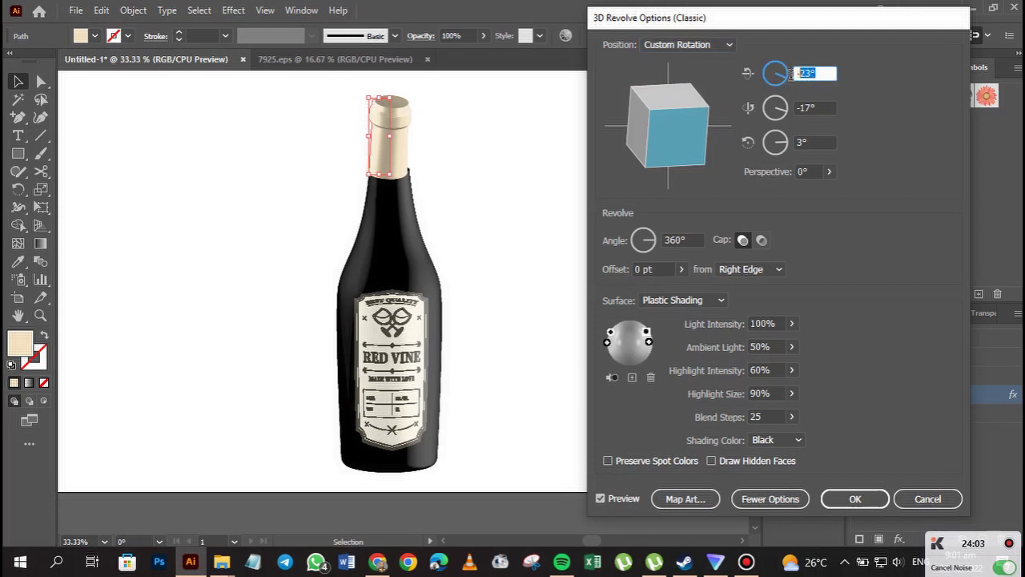
click(253, 561)
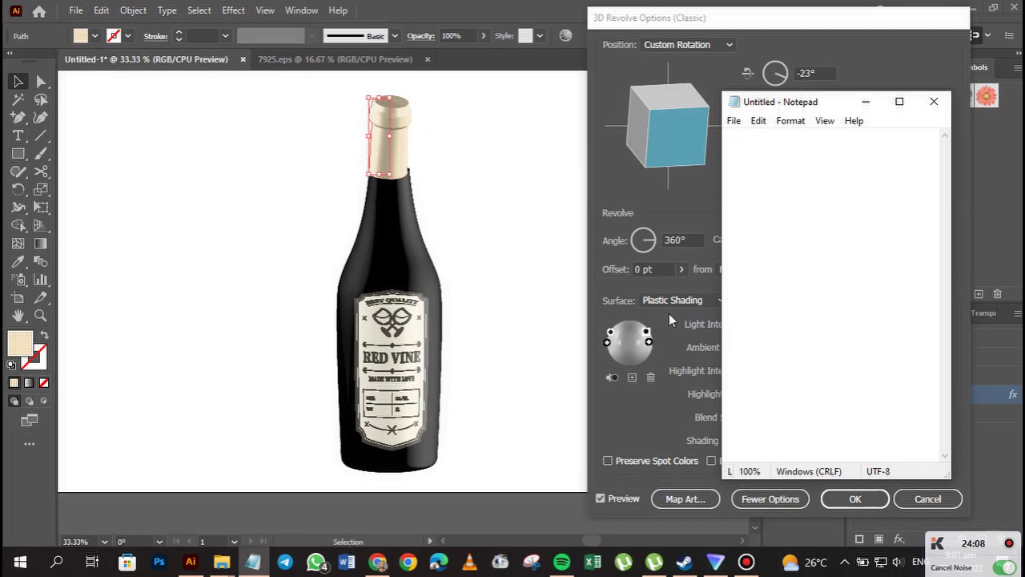
key(ctrl+v)
drag(818, 103, 505, 132)
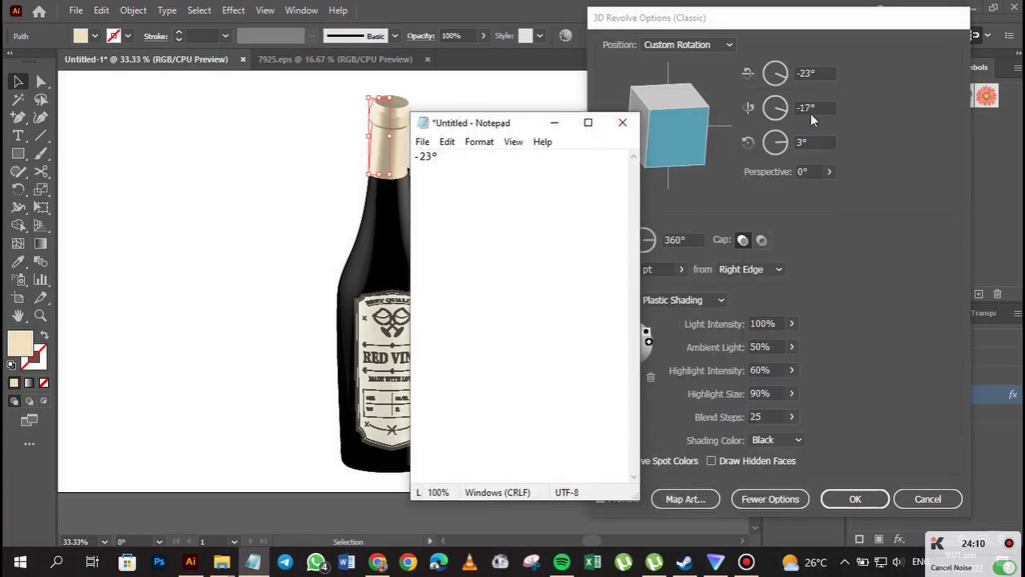
click(810, 109)
key(ctrl+c)
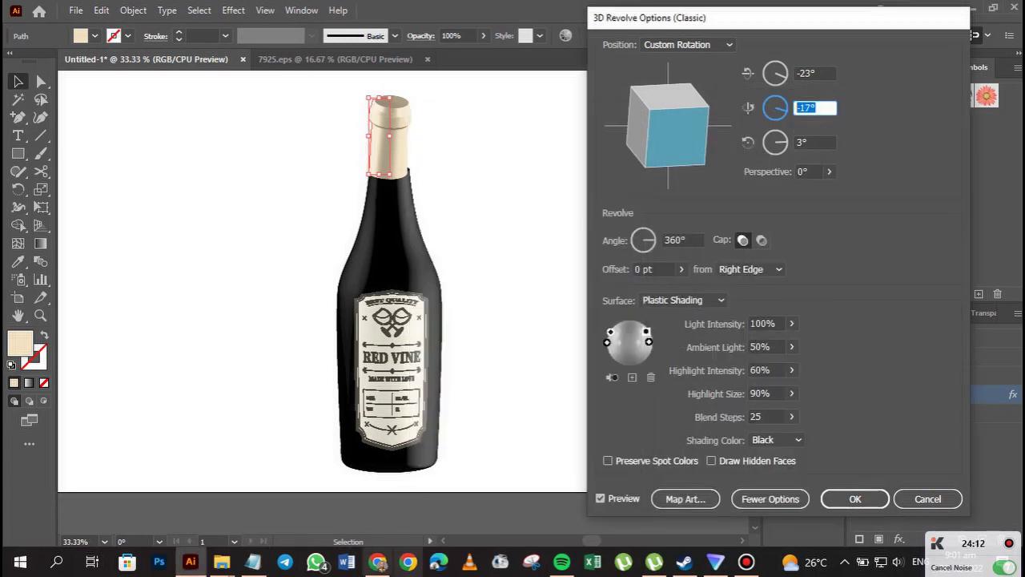
click(253, 561)
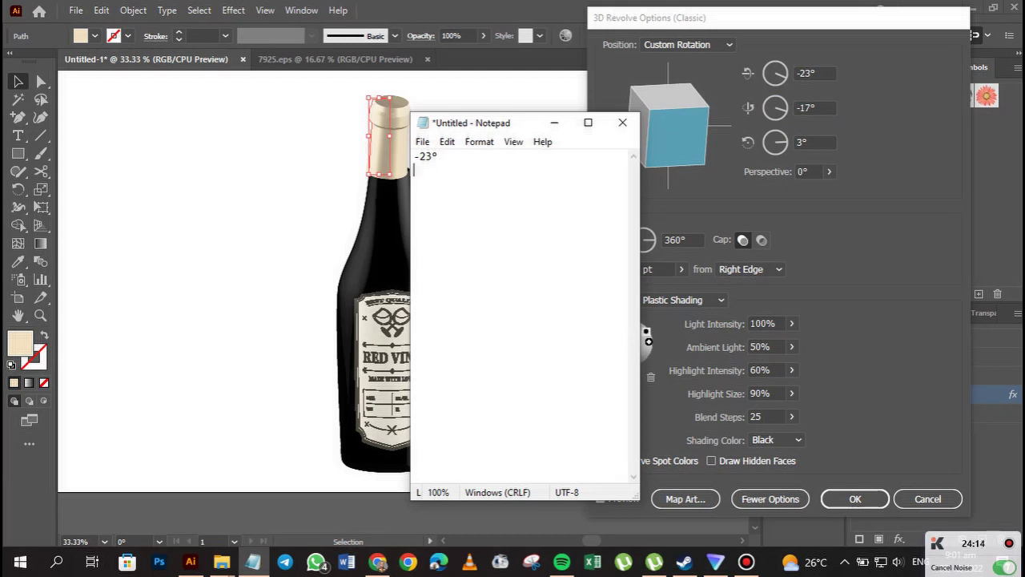
key(Return)
key(ctrl+v)
Add the 3° Z rotation to the note, dismiss Notepad's save prompt, and return to the dialog.
click(811, 143)
key(ctrl+c)
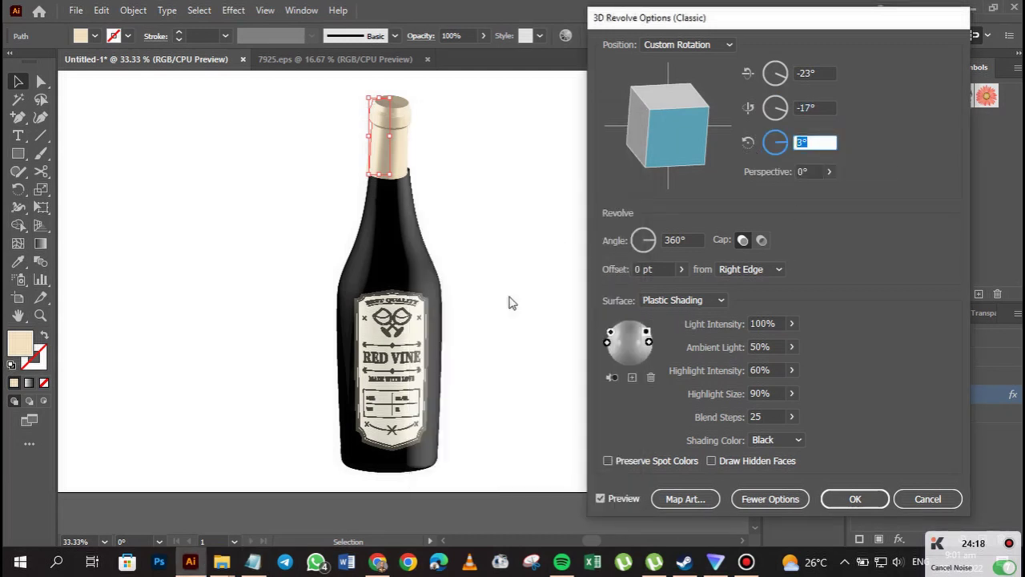
click(253, 561)
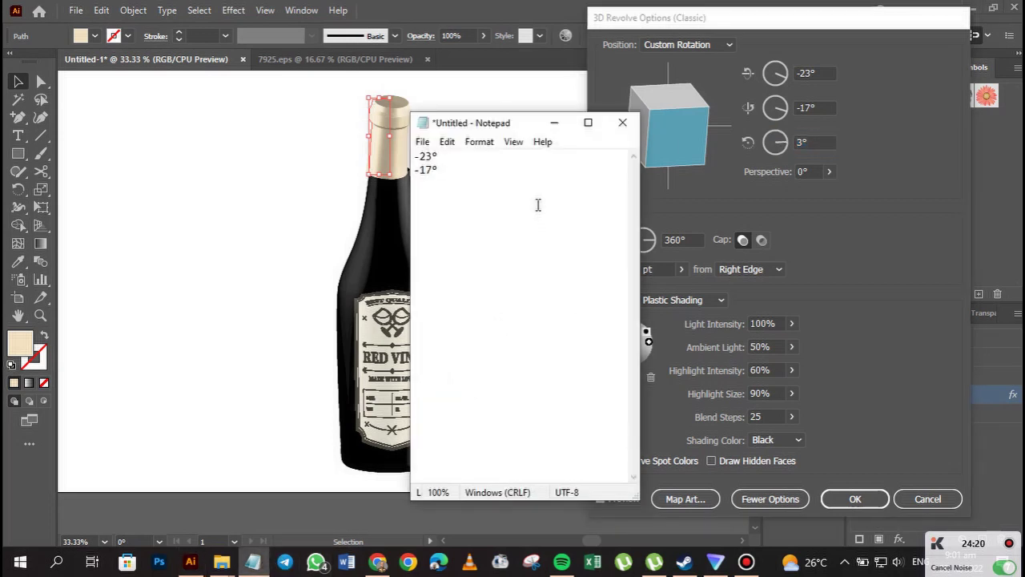
key(Return)
key(ctrl+v)
click(623, 127)
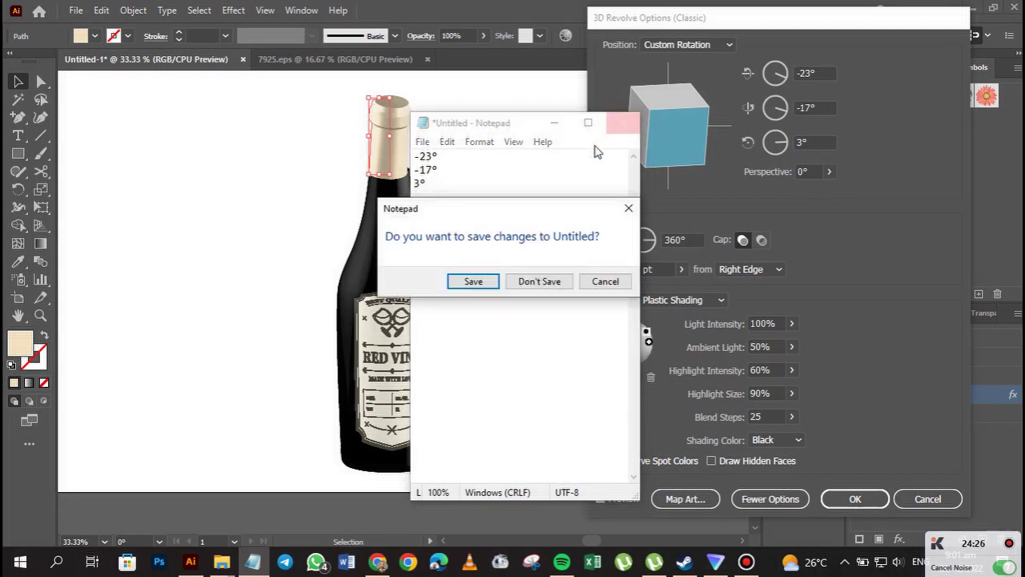
click(629, 209)
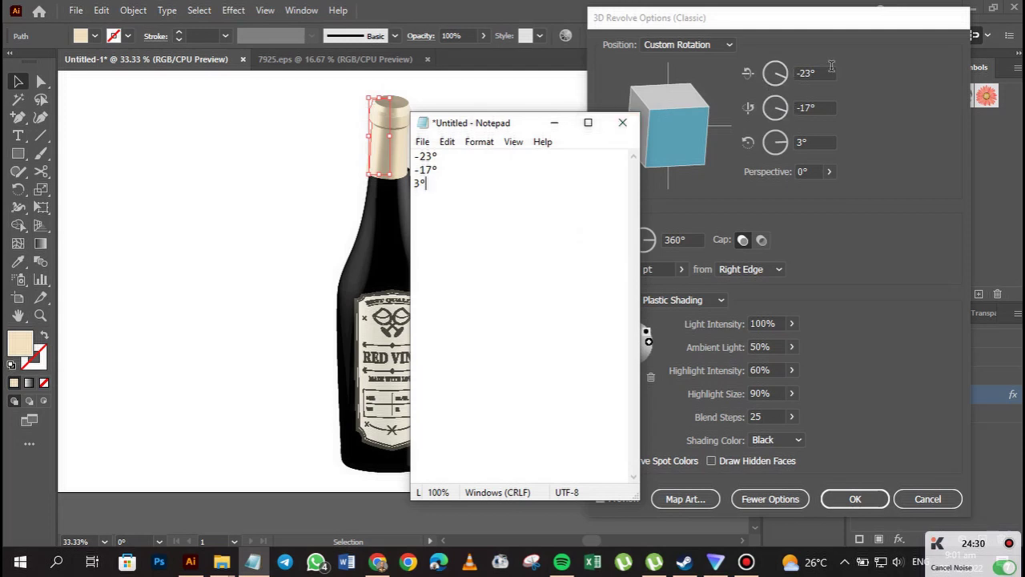
click(905, 246)
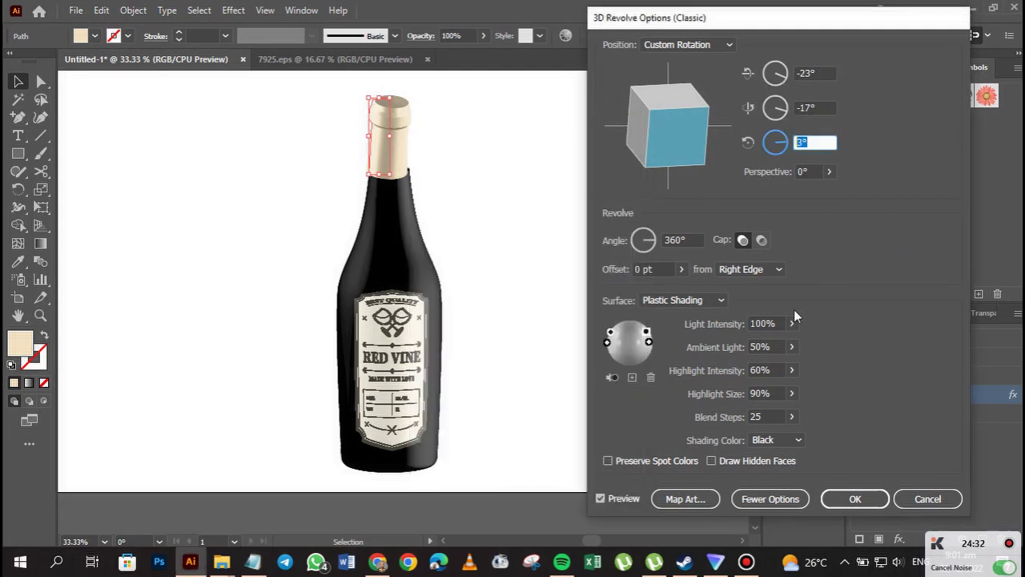
Apply the cap's 3D rotation, then open the bottle body's 3D Revolve (Mapped) settings.
click(842, 502)
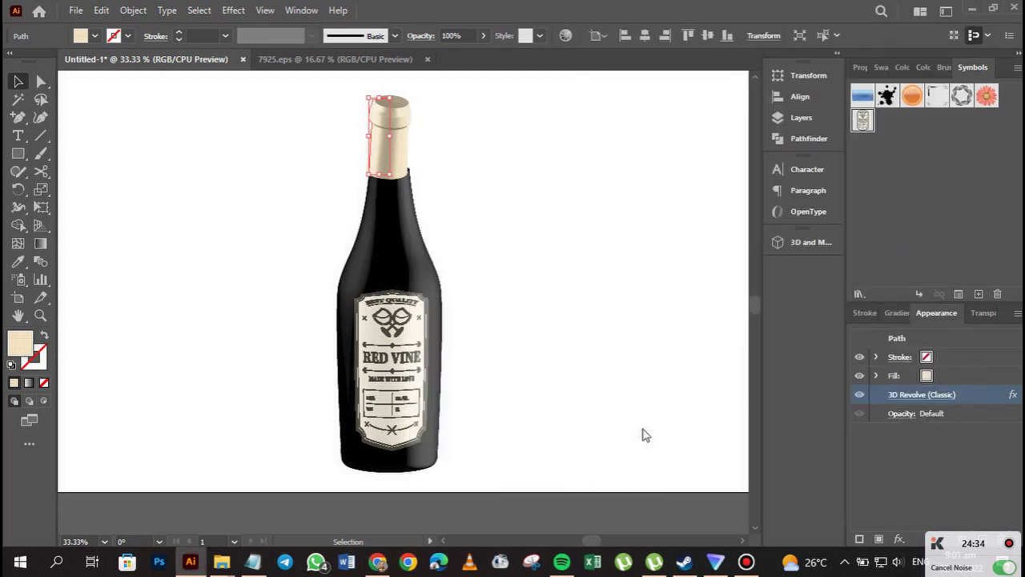
click(425, 270)
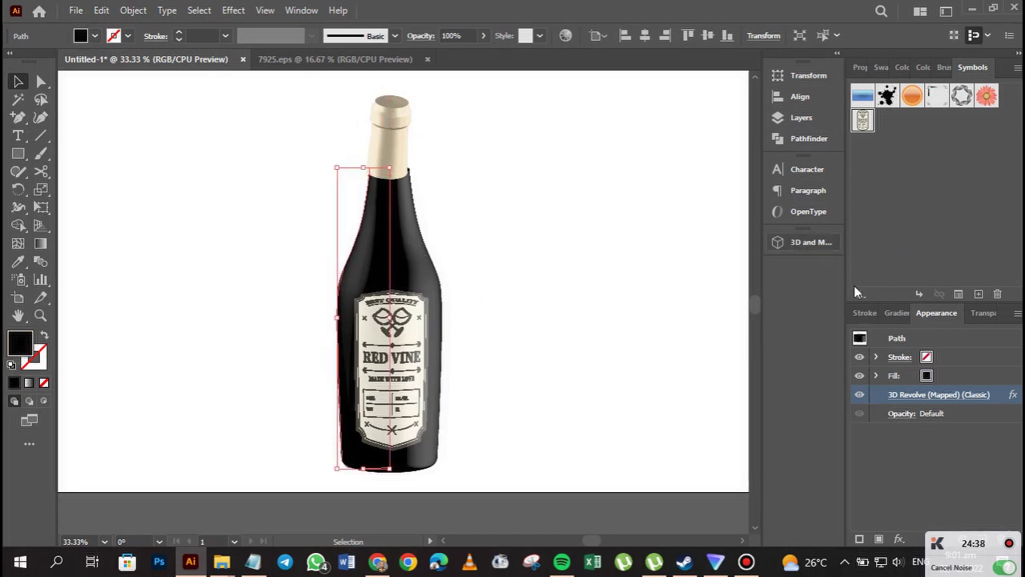
click(911, 395)
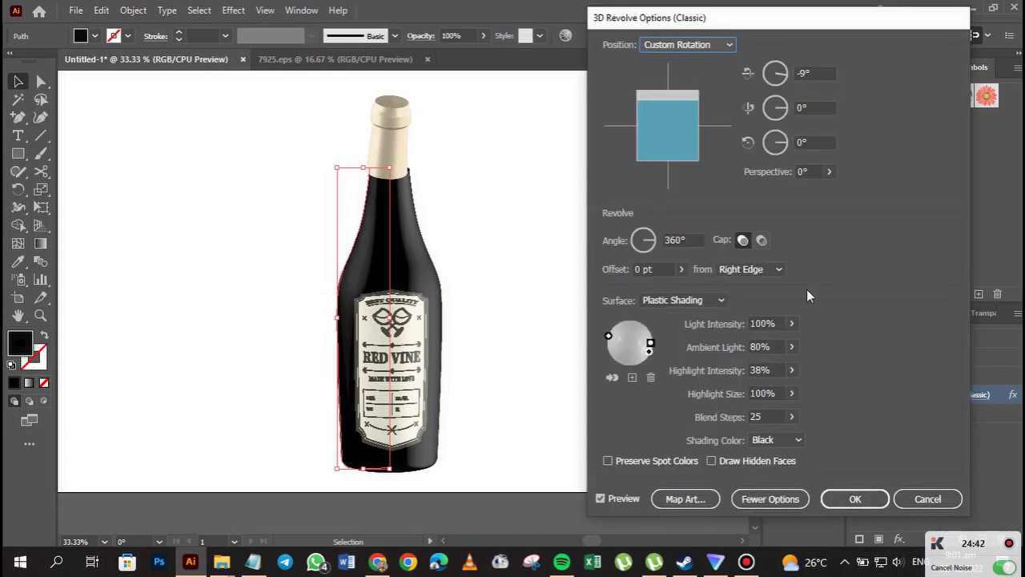
Copy angles from the Notepad note to set the body's X rotation to -23° and Y to -17°.
click(253, 561)
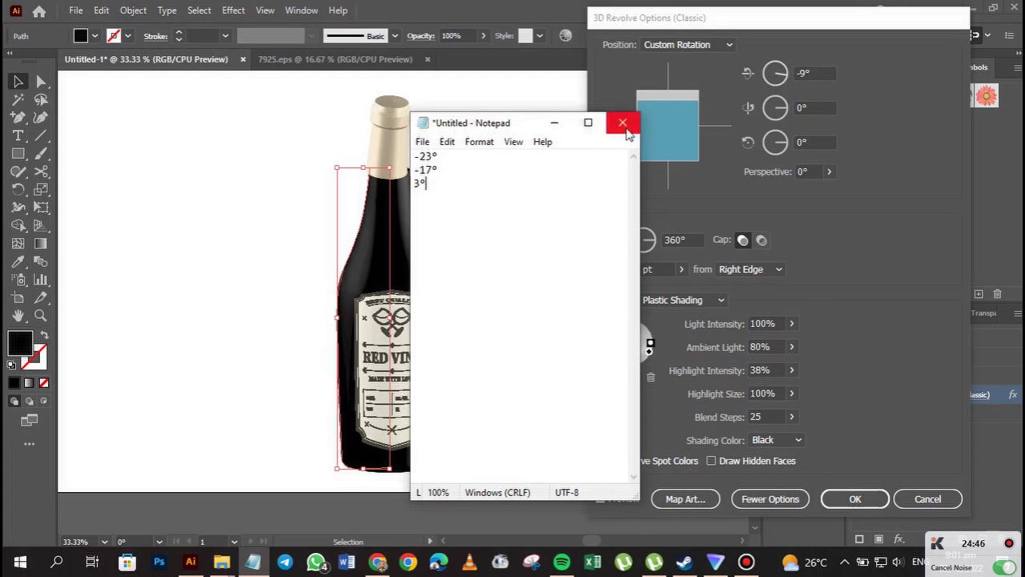
drag(485, 155, 385, 160)
key(ctrl+c)
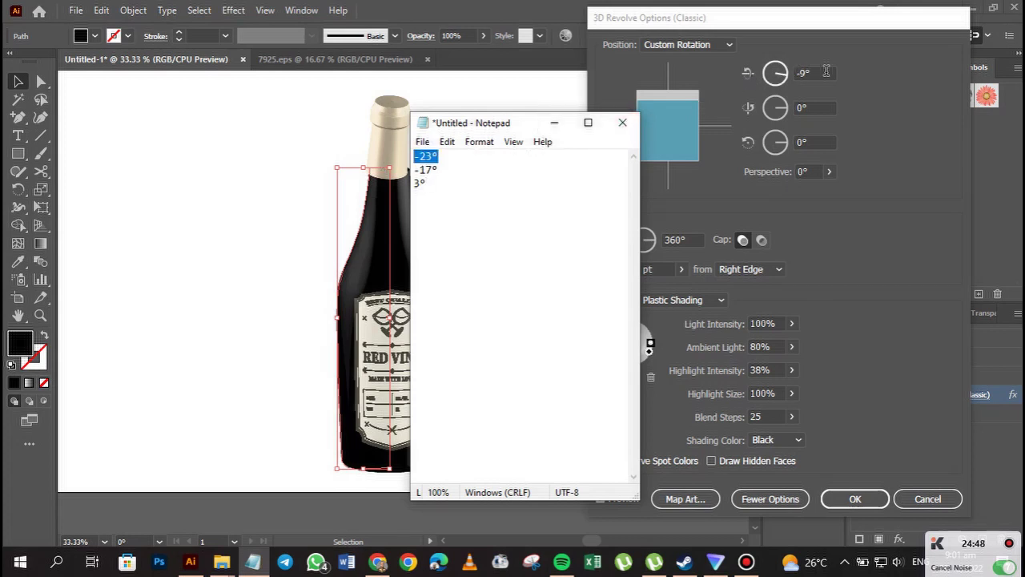
click(809, 73)
key(ctrl+v)
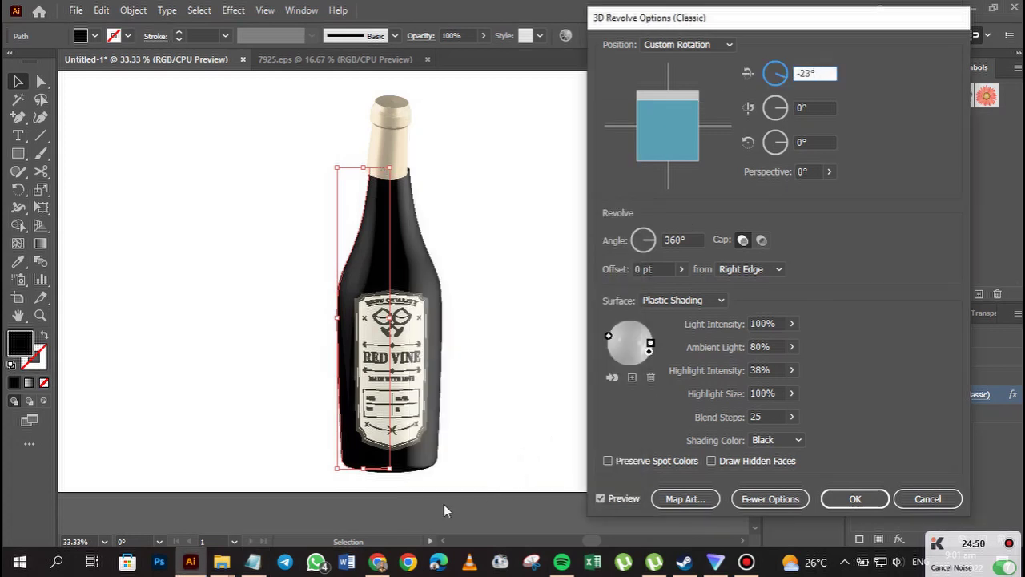
click(254, 562)
drag(454, 170, 377, 172)
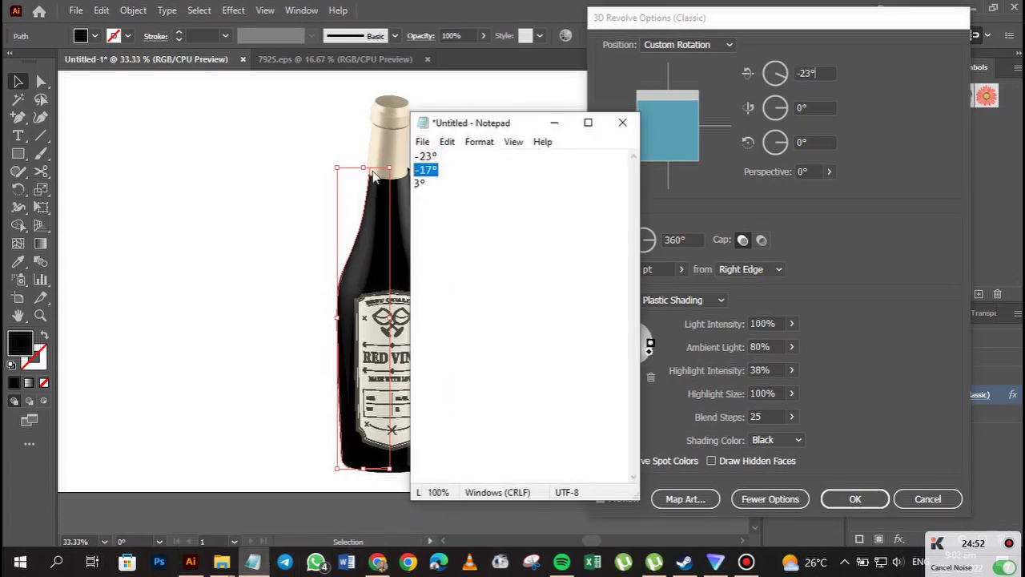
key(ctrl+c)
click(817, 106)
key(ctrl+v)
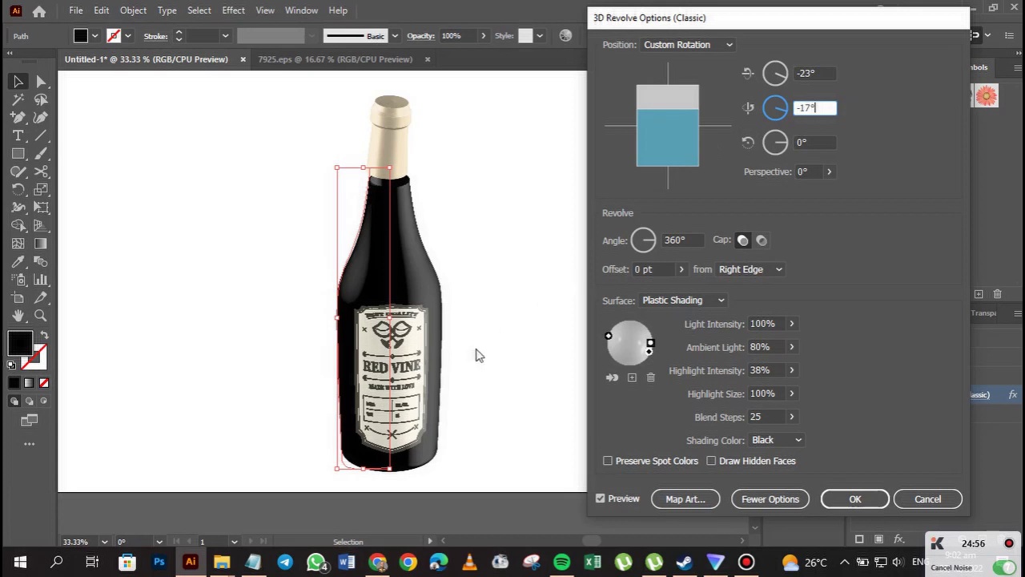
Set the body's Z rotation to 3° from the note and apply the 3D Revolve.
click(253, 563)
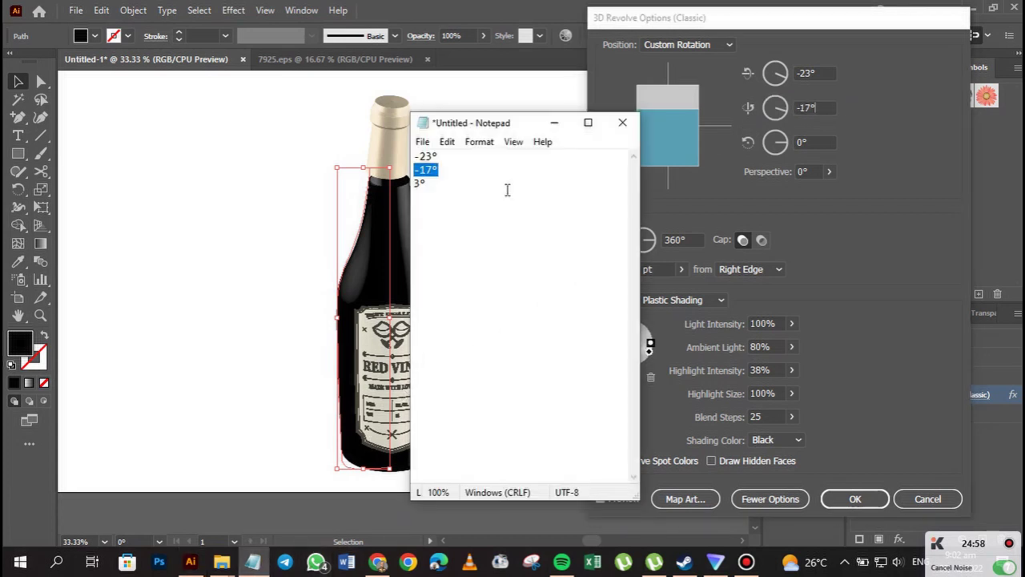
drag(441, 186, 404, 183)
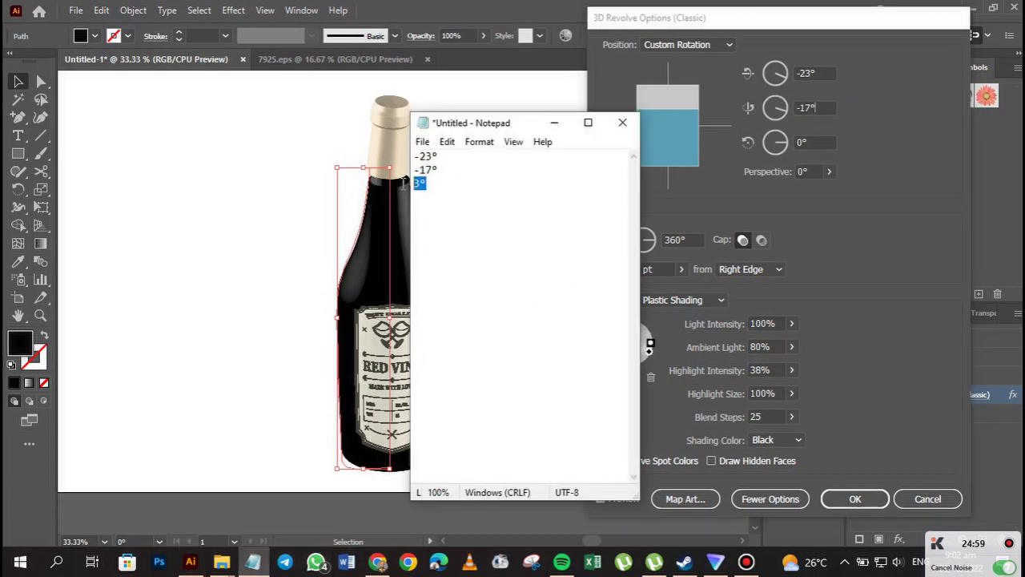
click(829, 141)
key(ctrl+v)
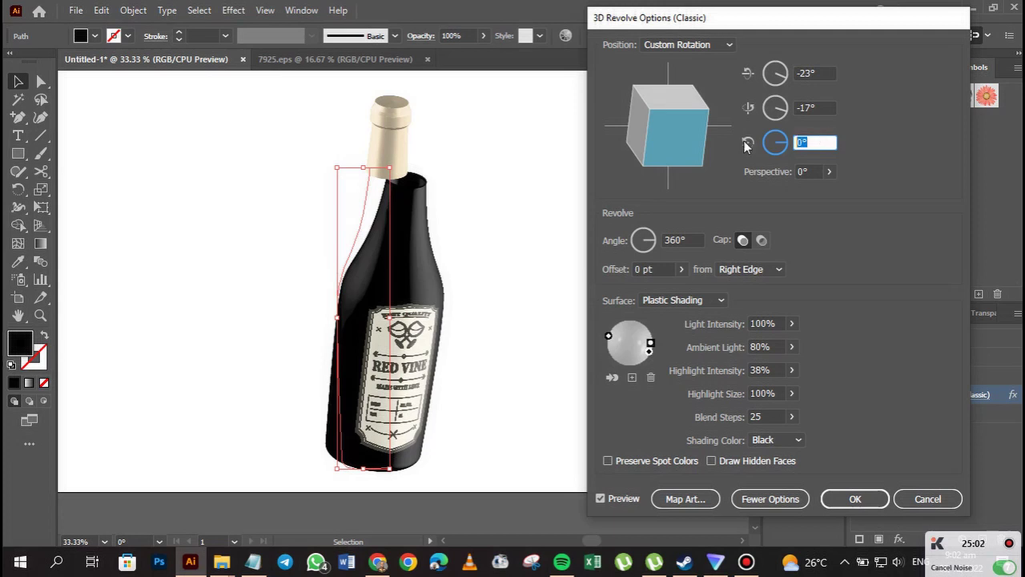
click(853, 500)
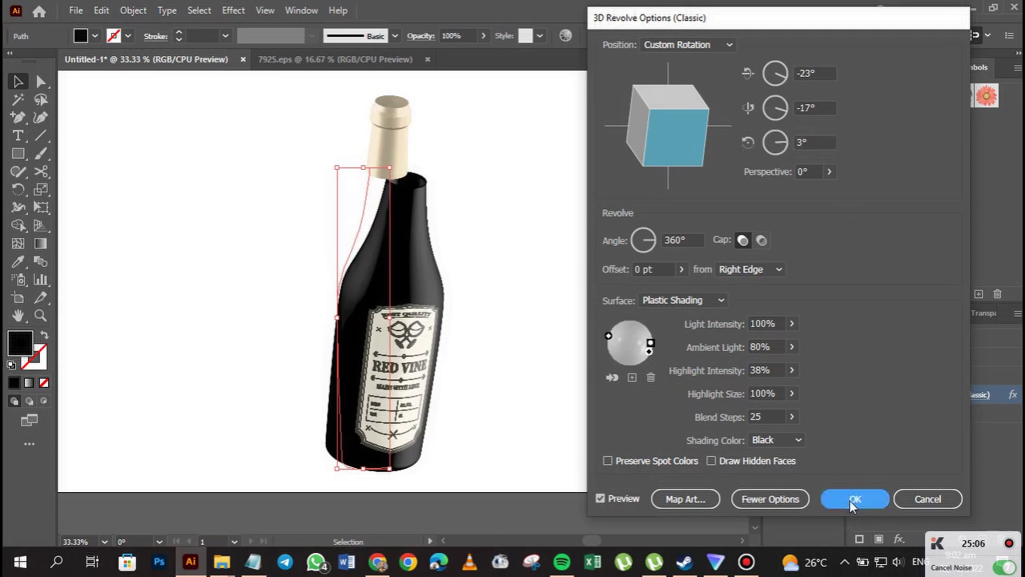
Confirm the rotated bottle body and nudge it left with the arrow keys.
click(866, 500)
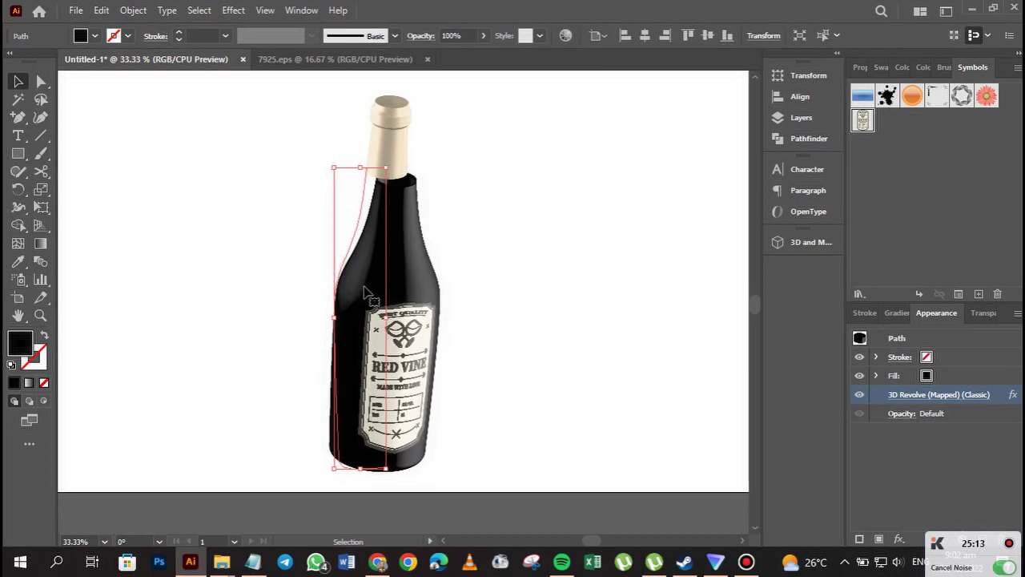
key(shift+Left)
key(Left)
key(Left)
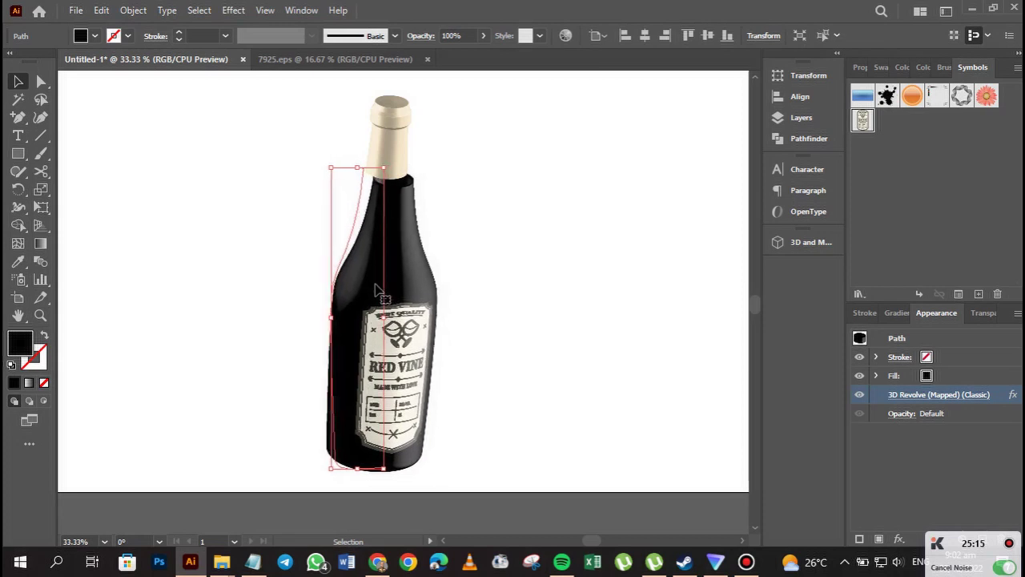
key(Left)
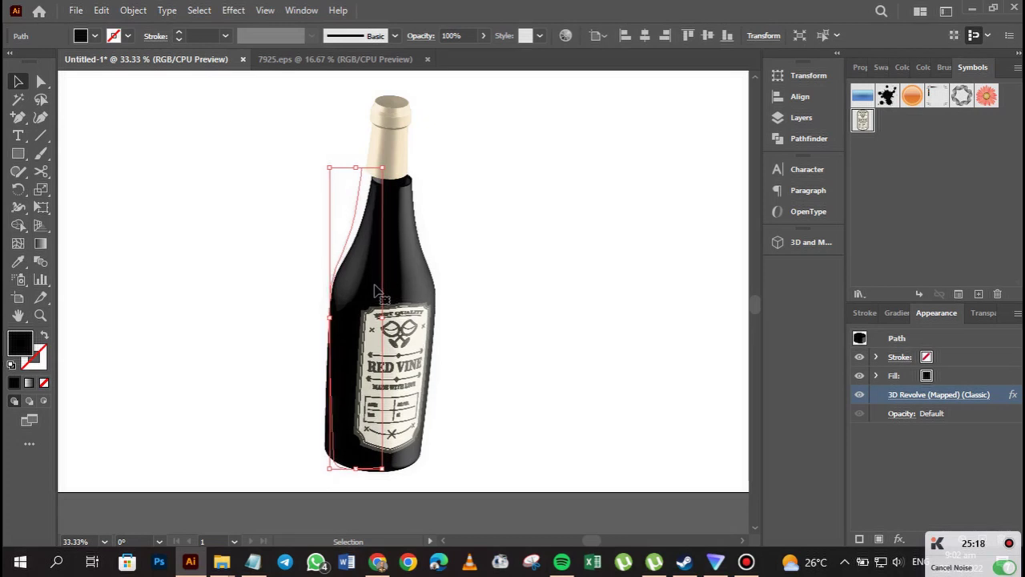
key(shift+Left)
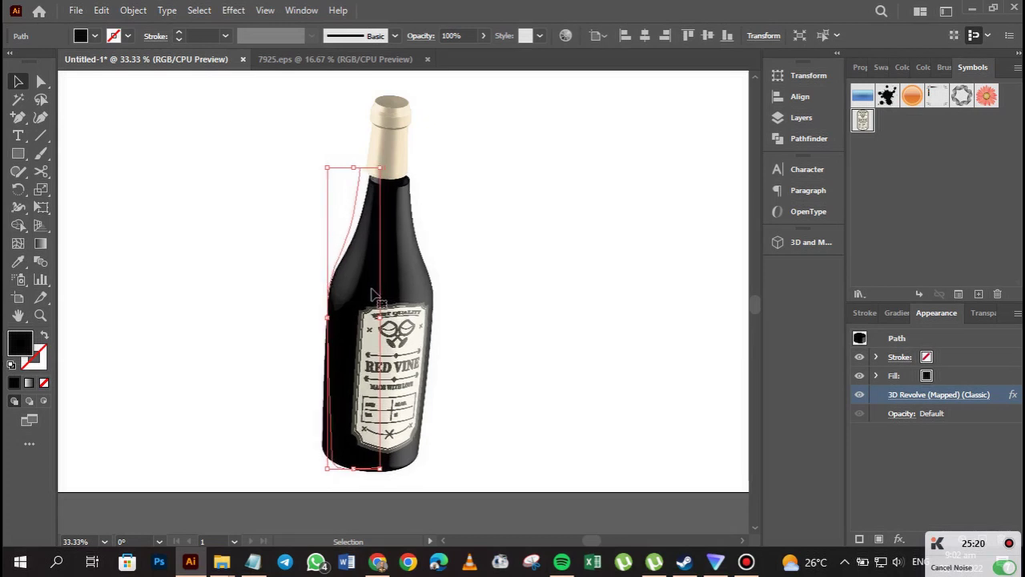
key(Left)
key(Left)
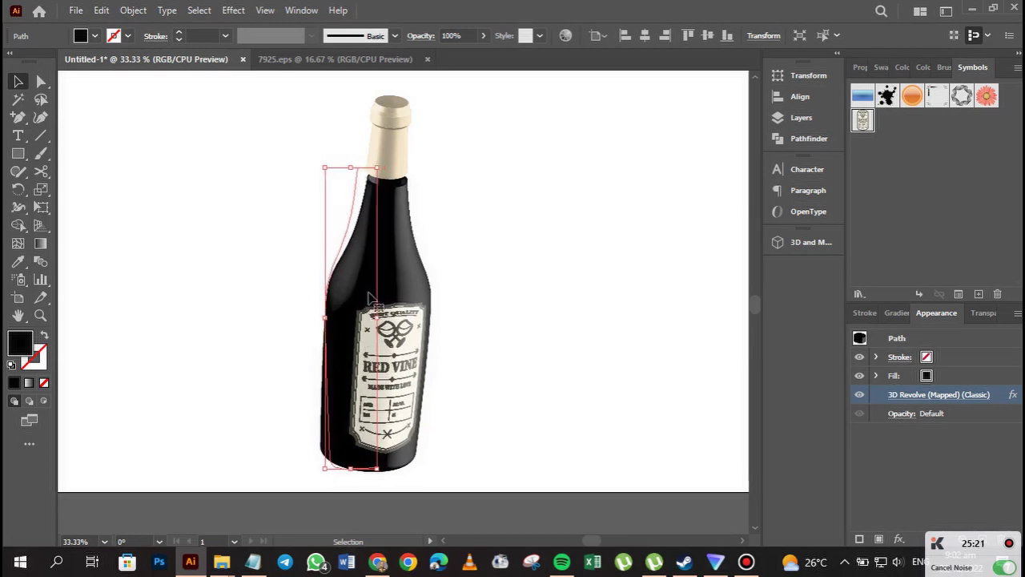
key(Left)
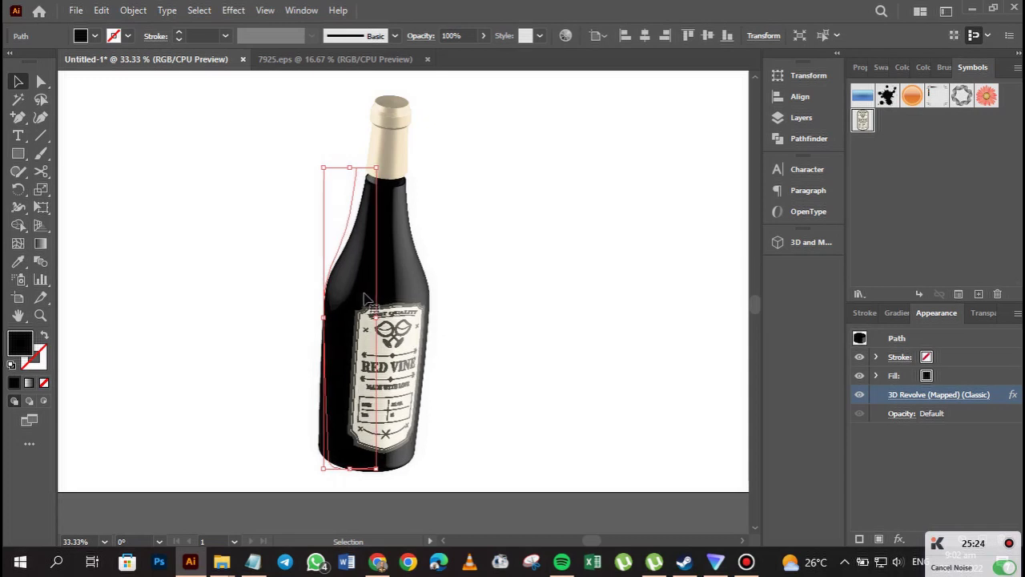
Nudge the body up four steps under the cap, then deselect to view the finished bottle.
key(Up)
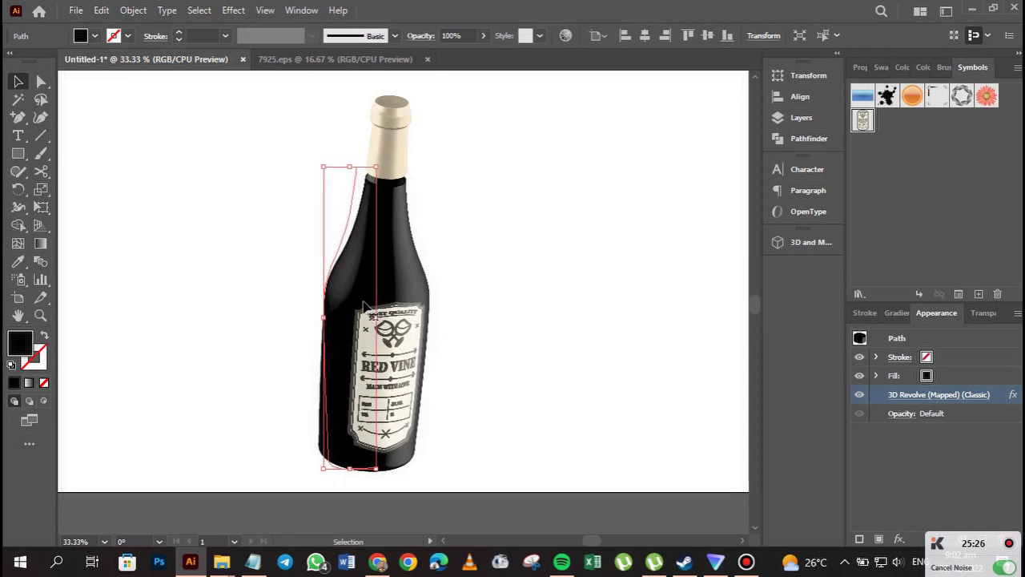
key(Up)
key(Up)
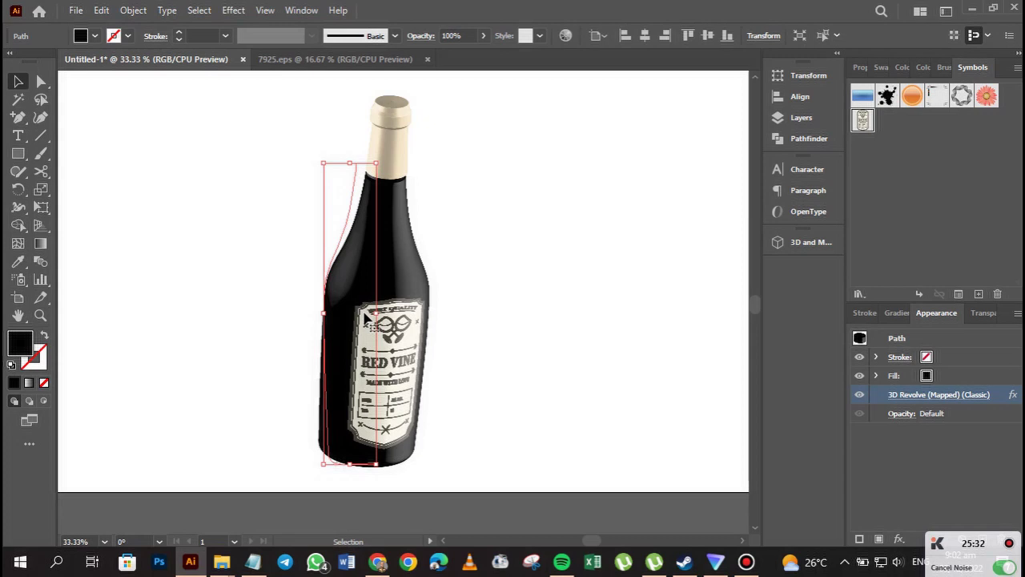
key(Up)
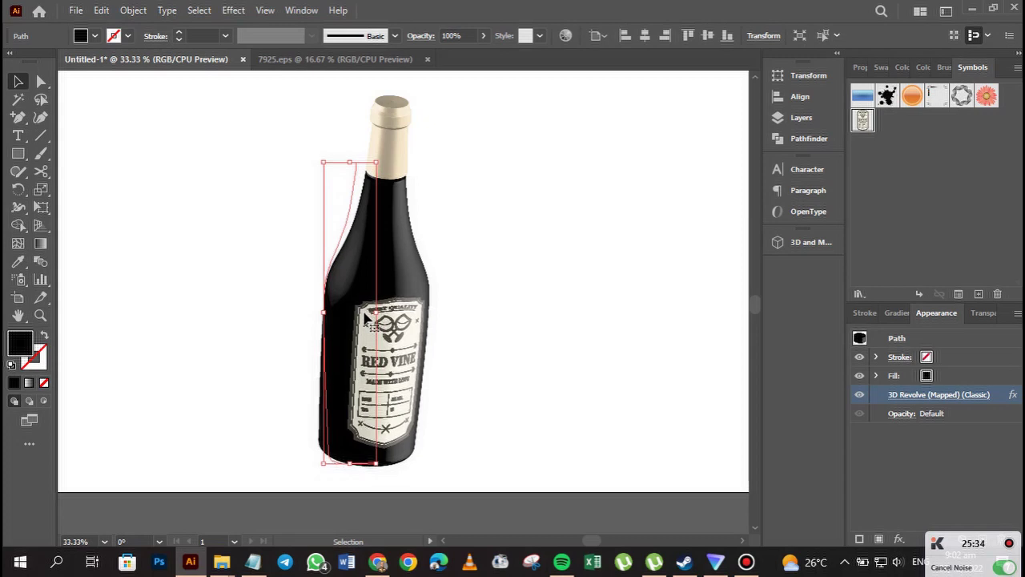
key(Up)
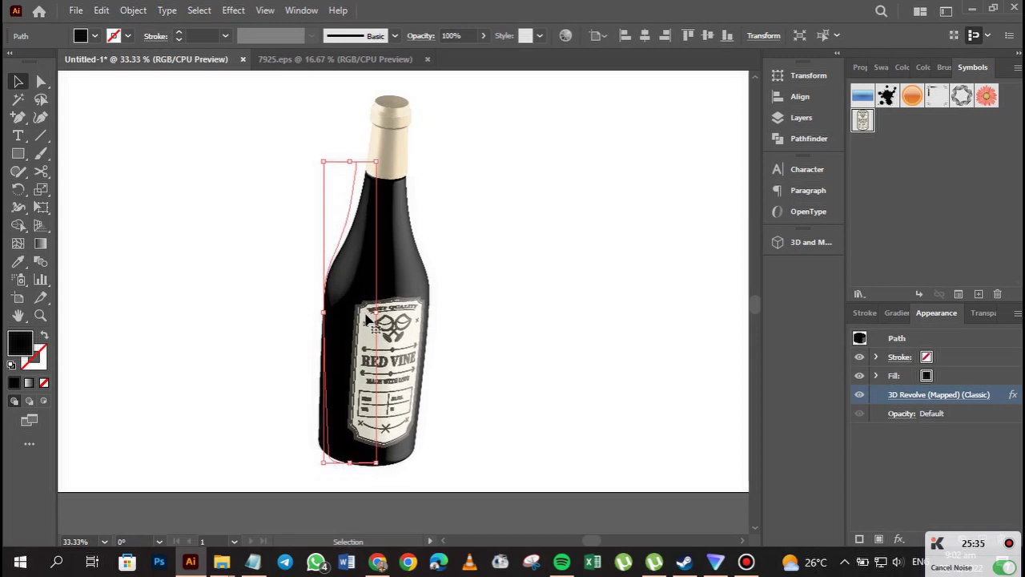
click(491, 289)
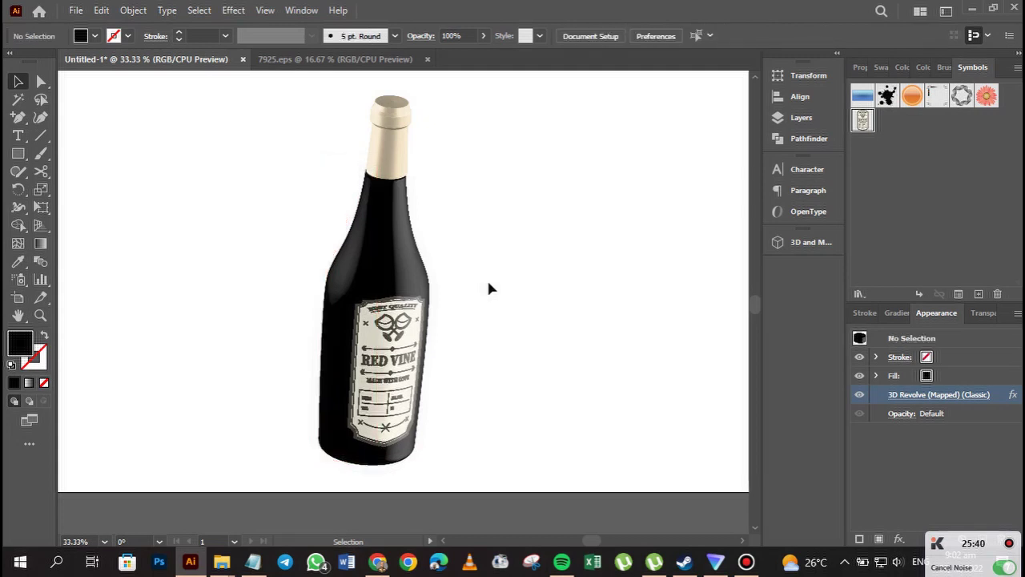